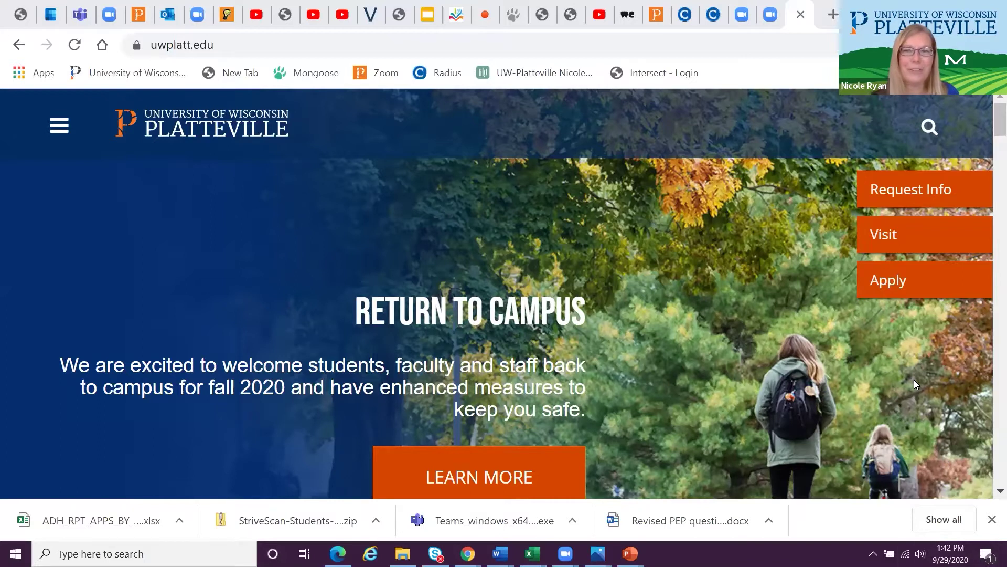
Follow the orange Apply link on uwplatt.edu to the UW System online application site
click(889, 292)
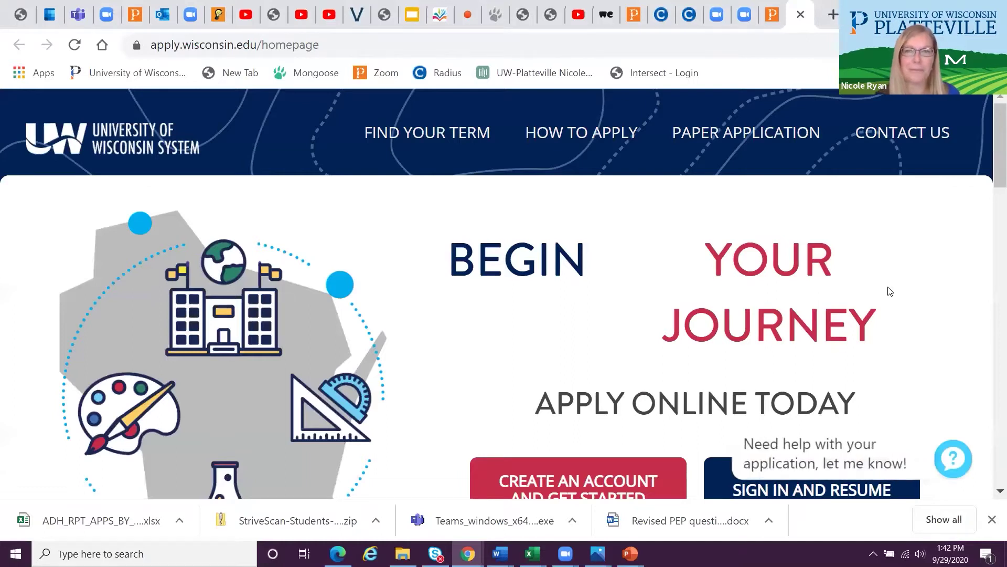
Start a new applicant account and enter the applicant's e-mail address in both e-mail fields
scroll(991, 186, down, 2)
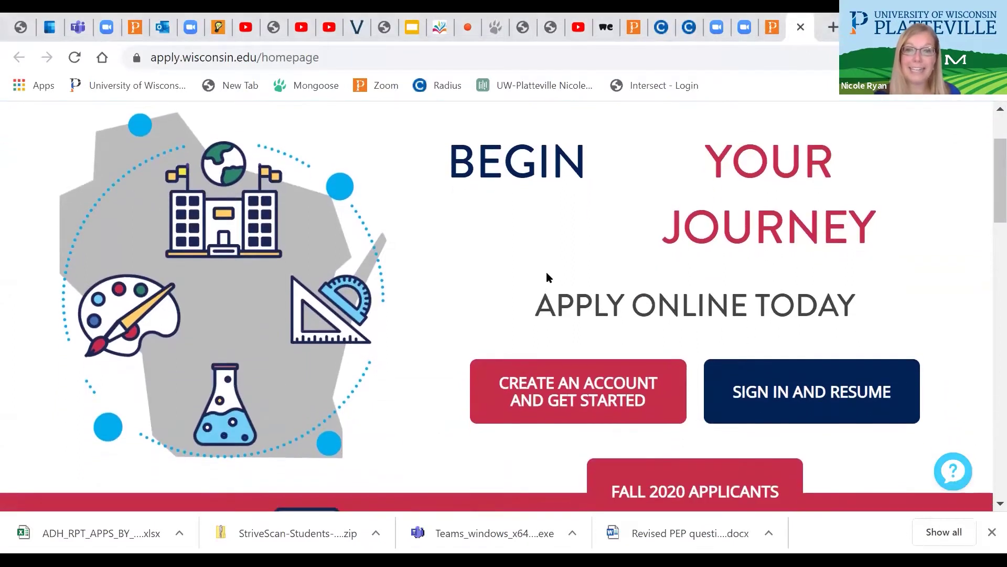
click(562, 385)
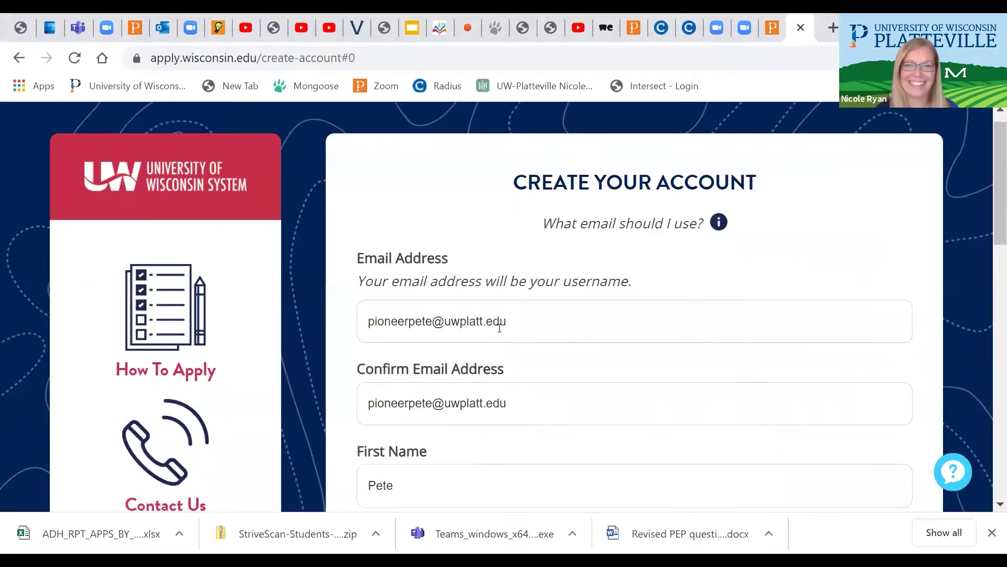
drag(518, 320, 348, 321)
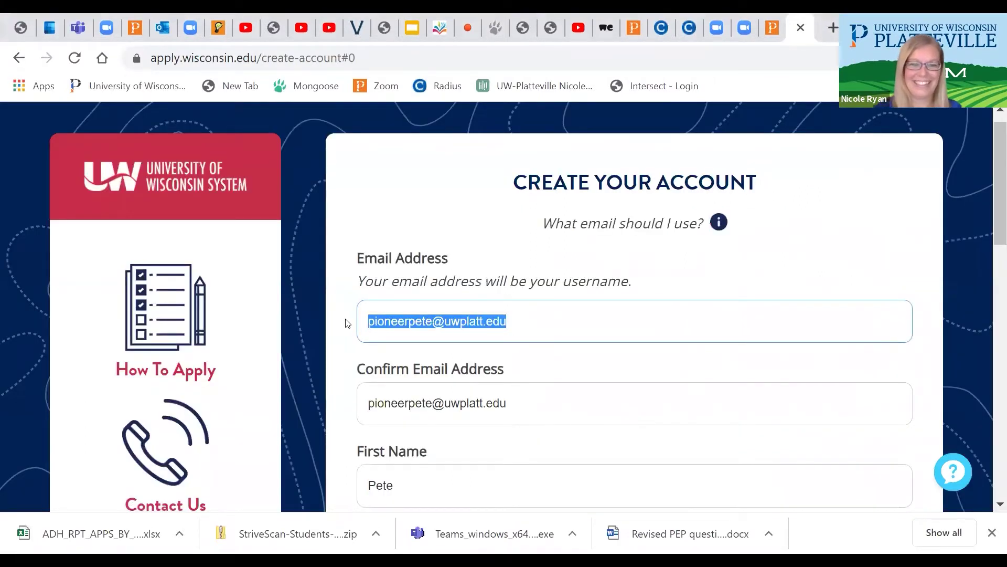
key(Tab)
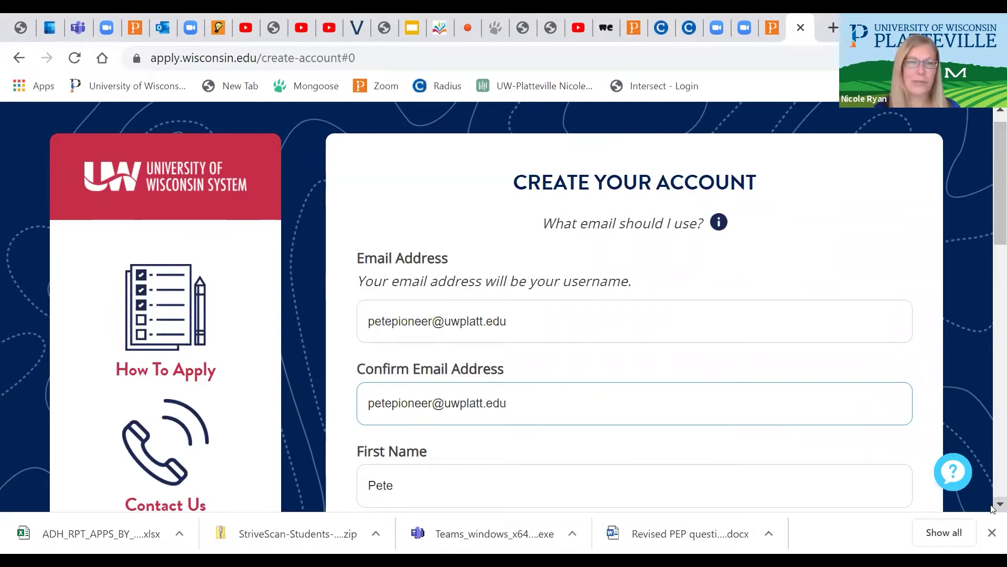
Update the first name, fill the password fields, pass reCAPTCHA, and create the account
scroll(993, 504, down, 3)
scroll(993, 508, down, 1)
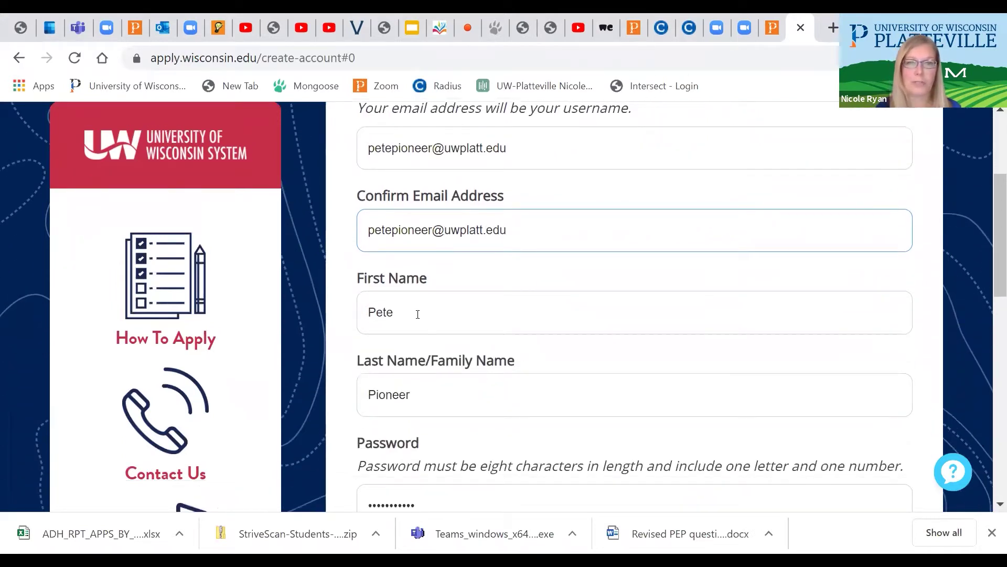
click(395, 311)
key(Tab)
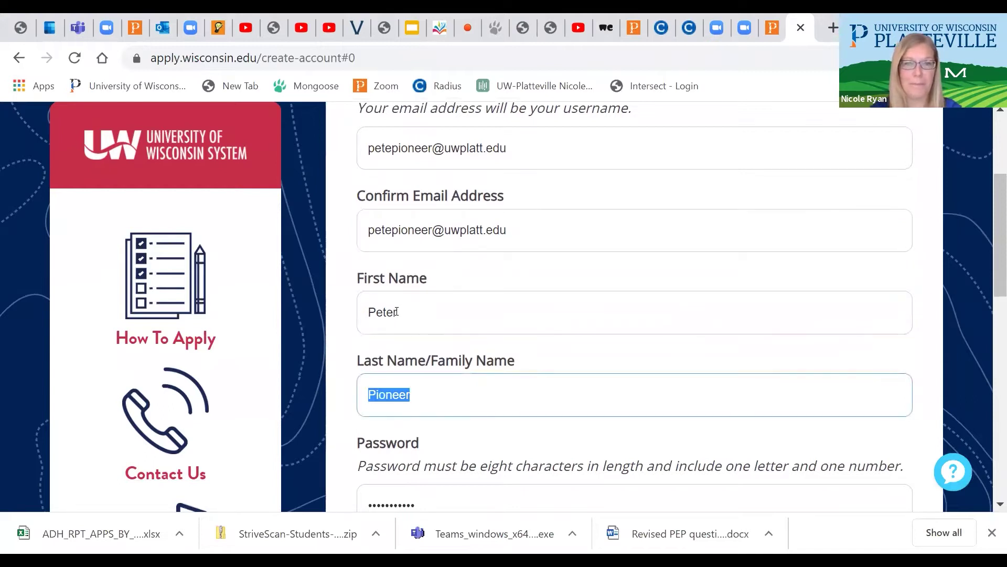
key(Tab)
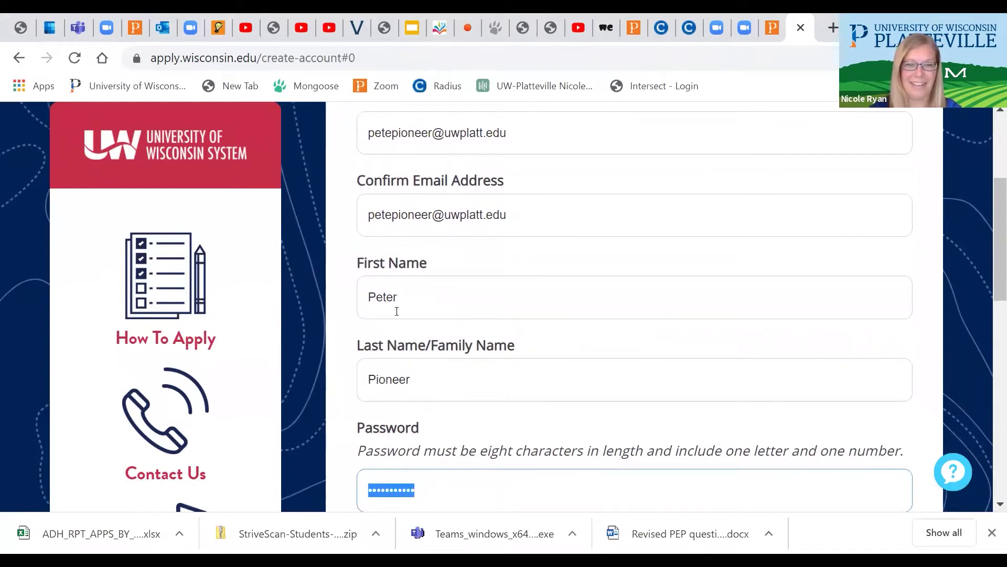
key(Tab)
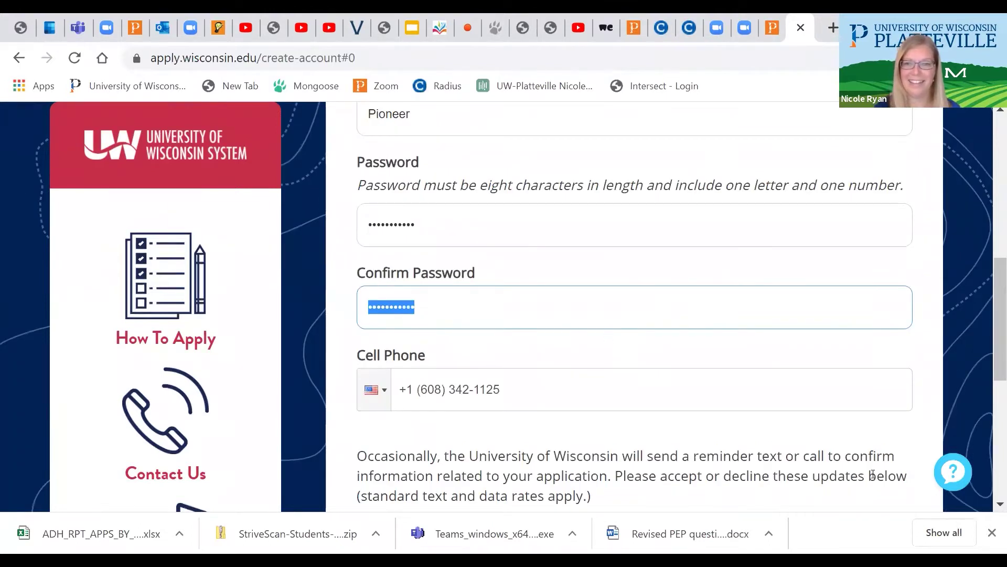
scroll(991, 504, down, 3)
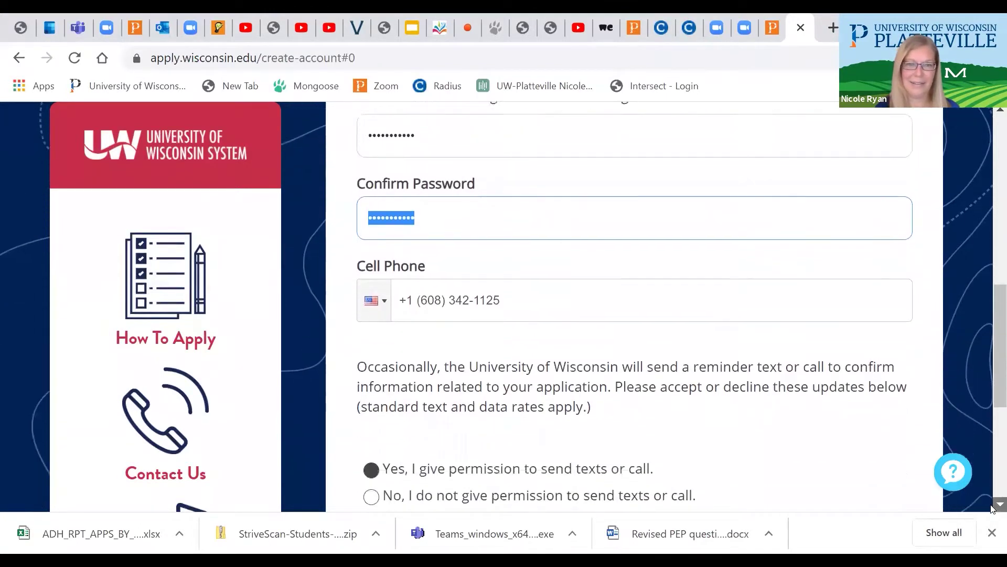
scroll(991, 504, down, 4)
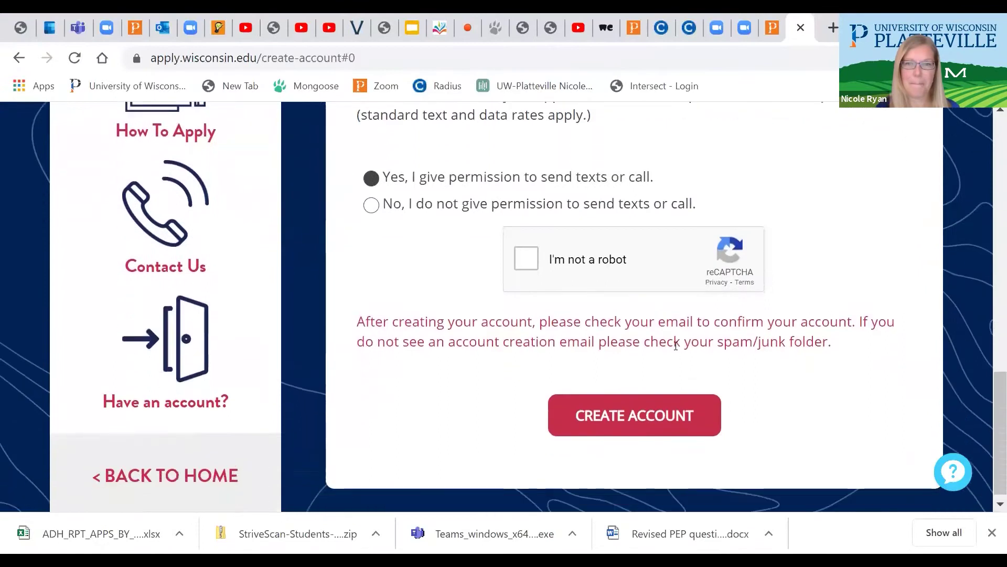
click(527, 261)
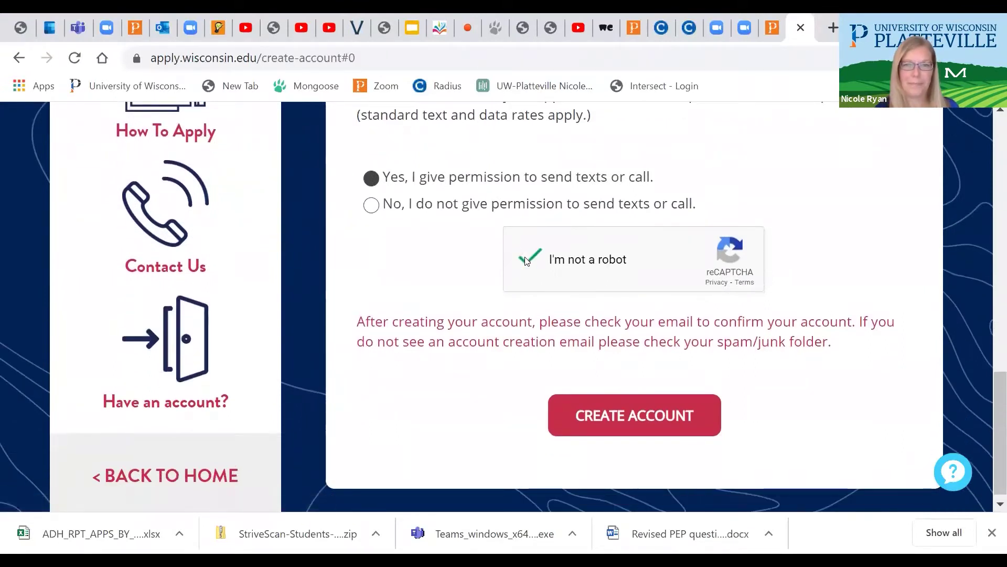
click(625, 417)
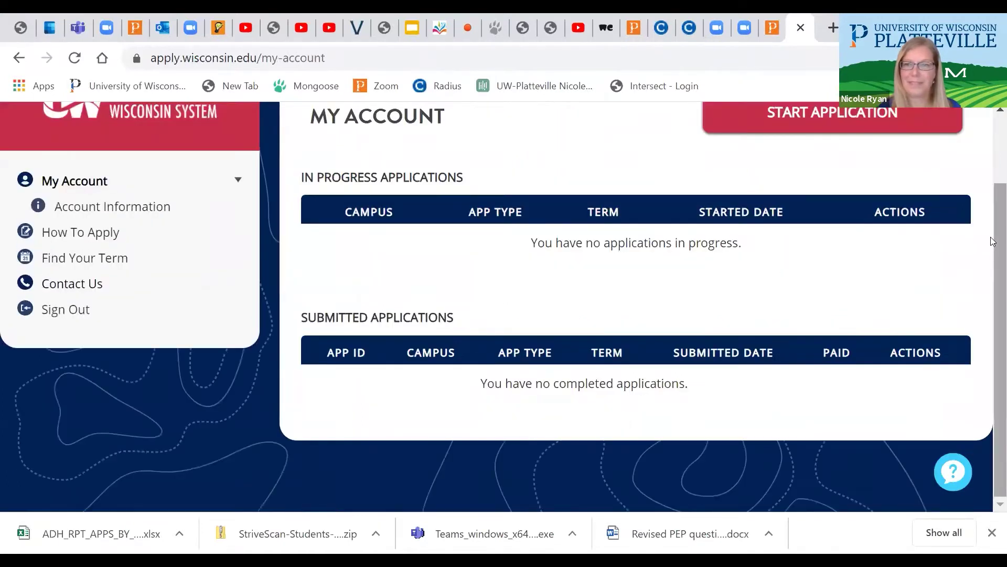
Start a new application and begin the application-type questions
scroll(990, 236, up, 2)
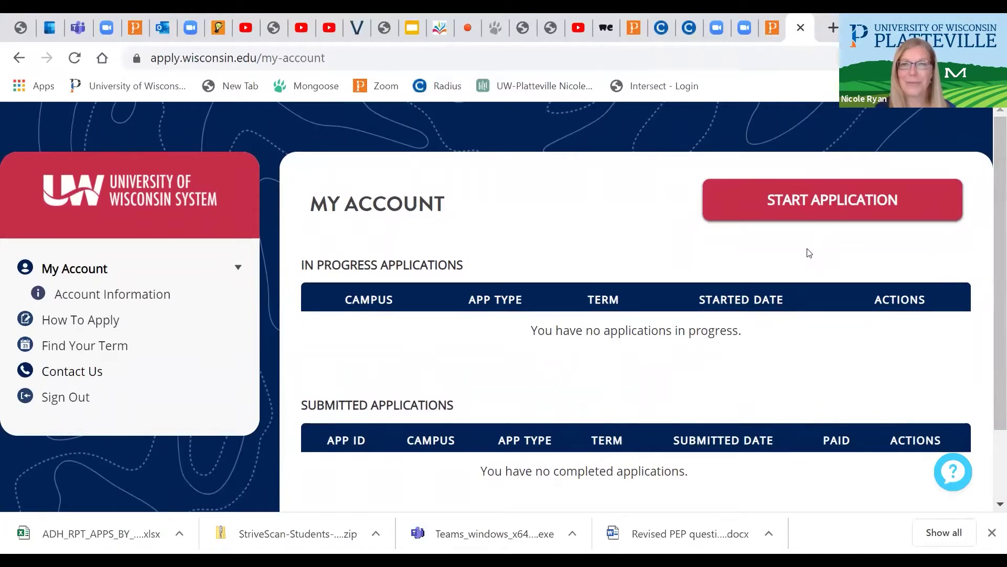
click(800, 211)
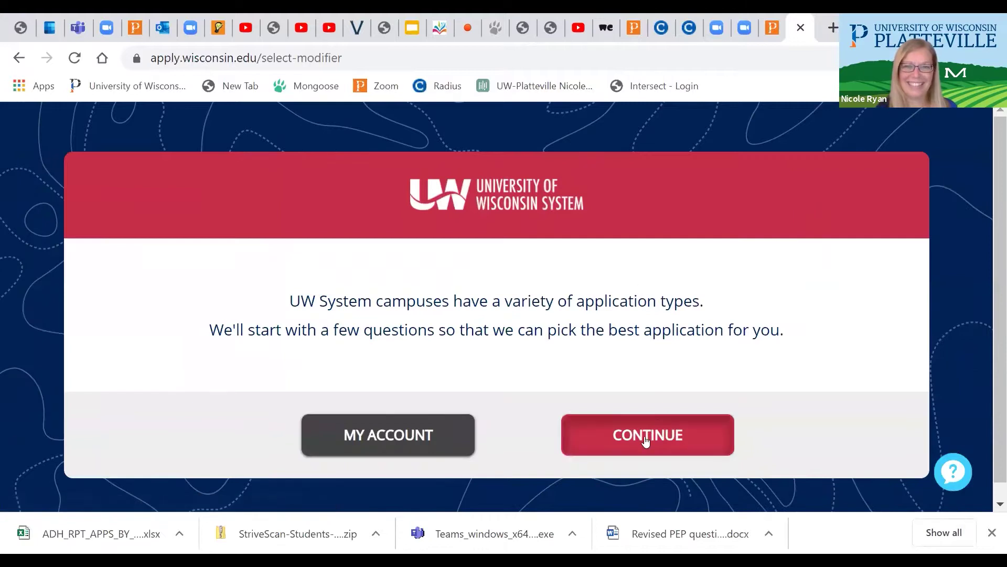
click(646, 438)
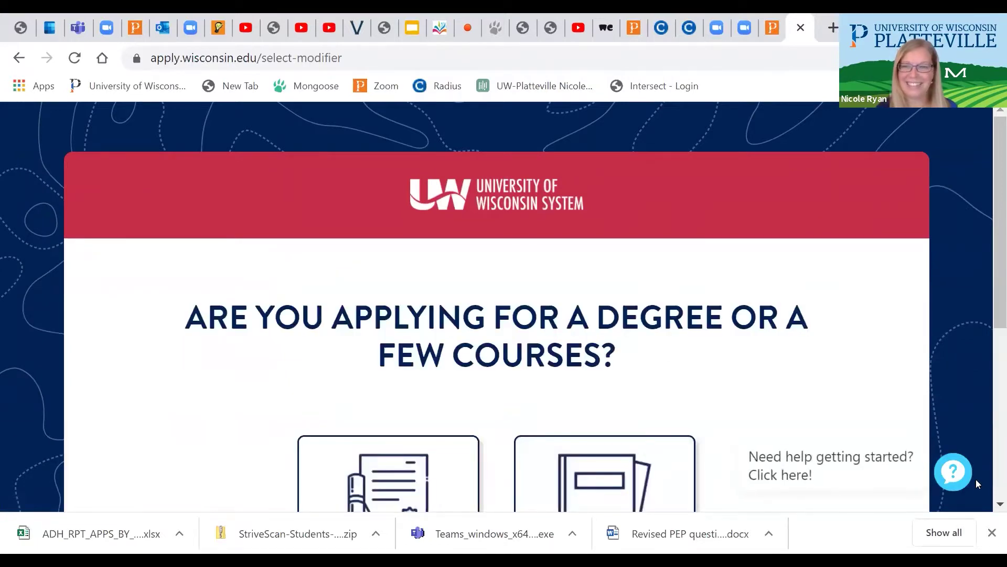
scroll(991, 502, down, 3)
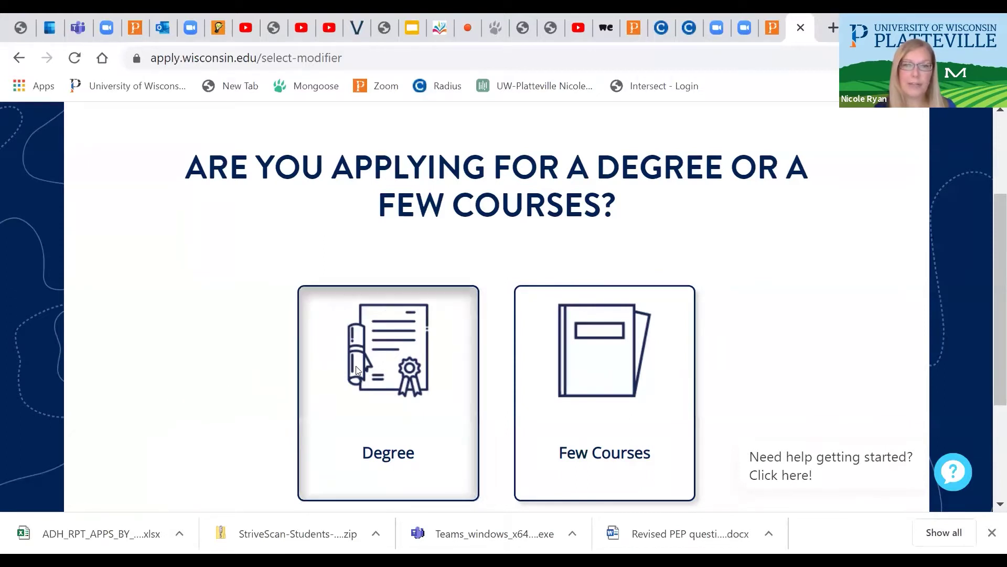
Answer Degree, Yes to U.S. citizen, and No to having graduated high school
click(376, 374)
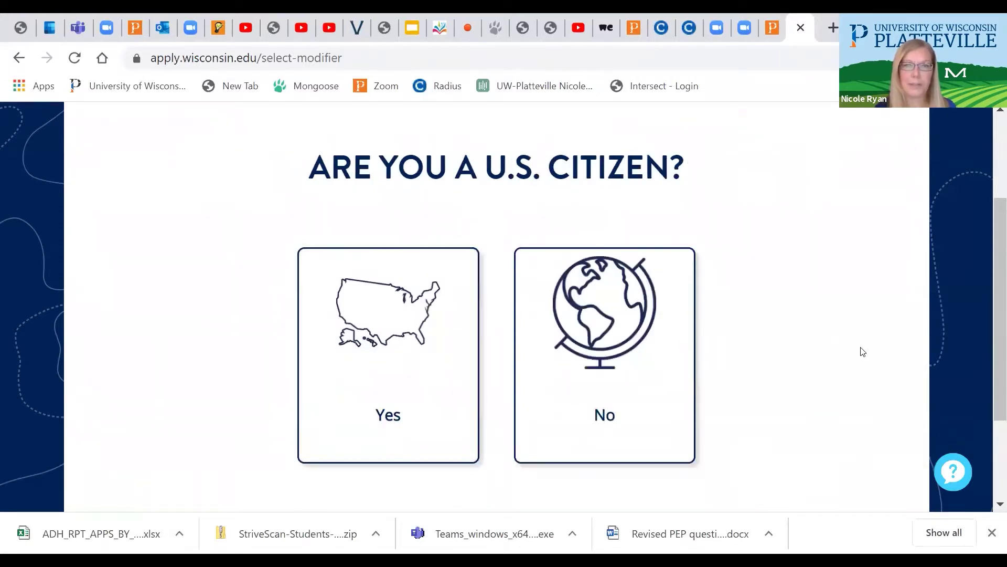
click(397, 368)
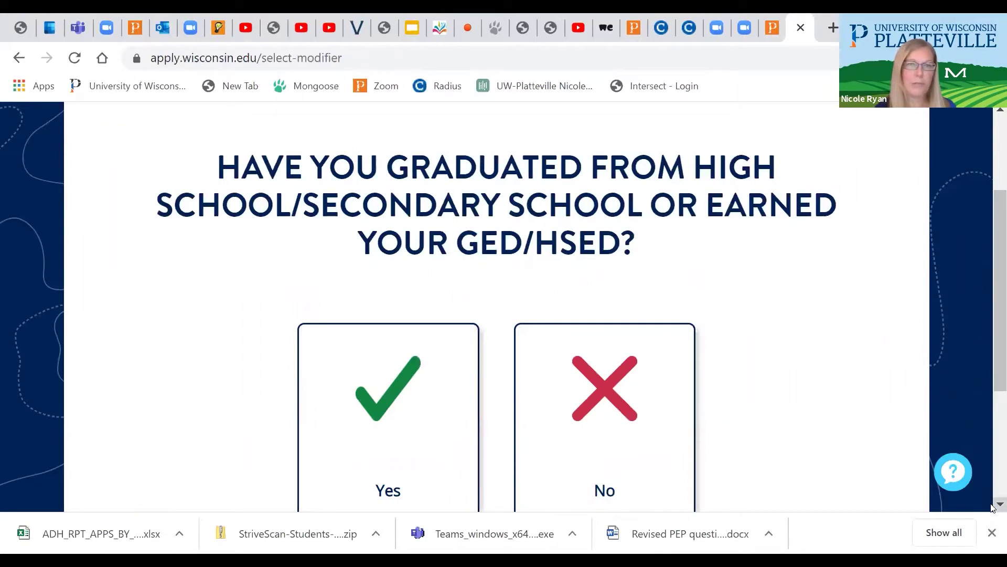
scroll(992, 506, down, 1)
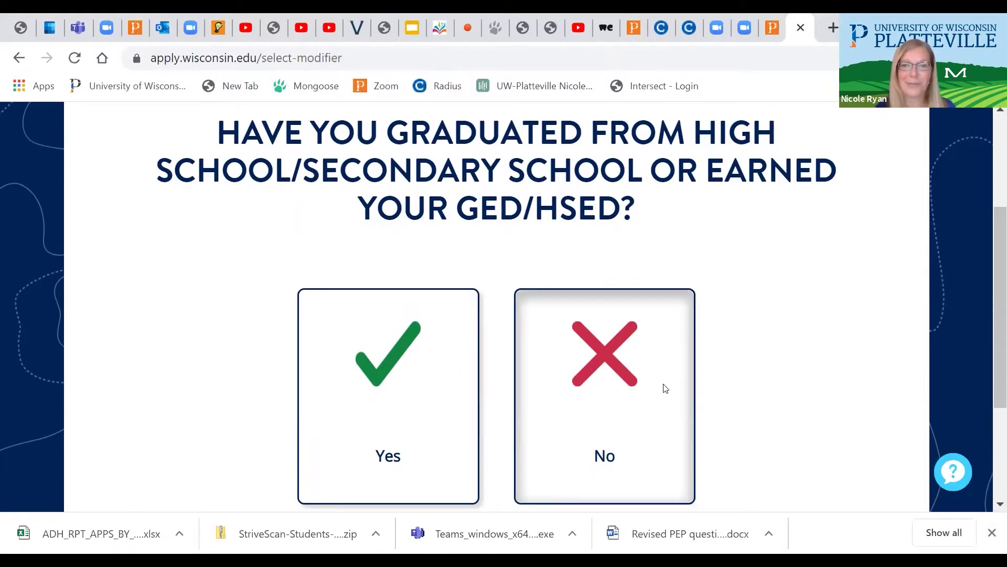
click(610, 409)
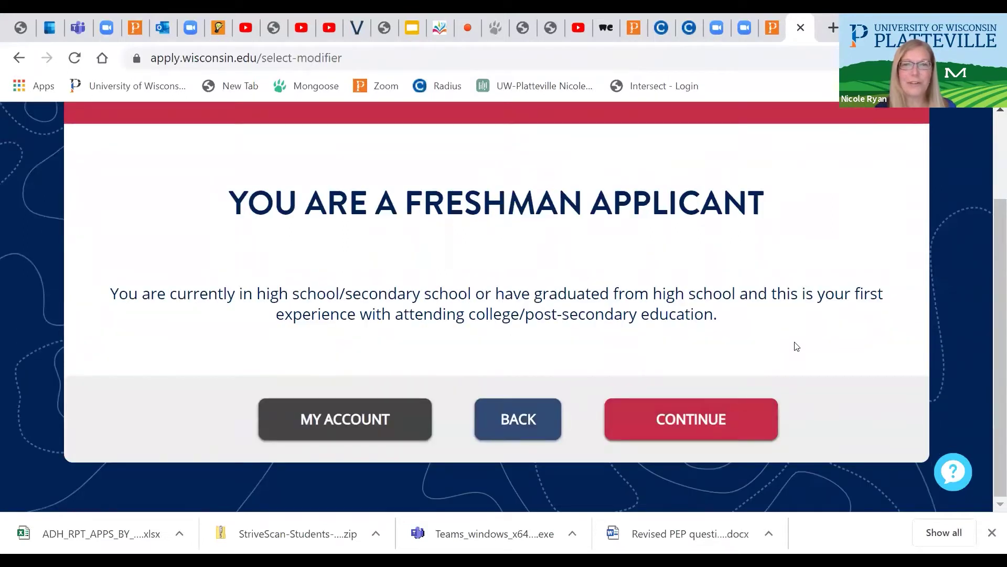
Continue as a freshman and save UW-Platteville as the campus
click(687, 421)
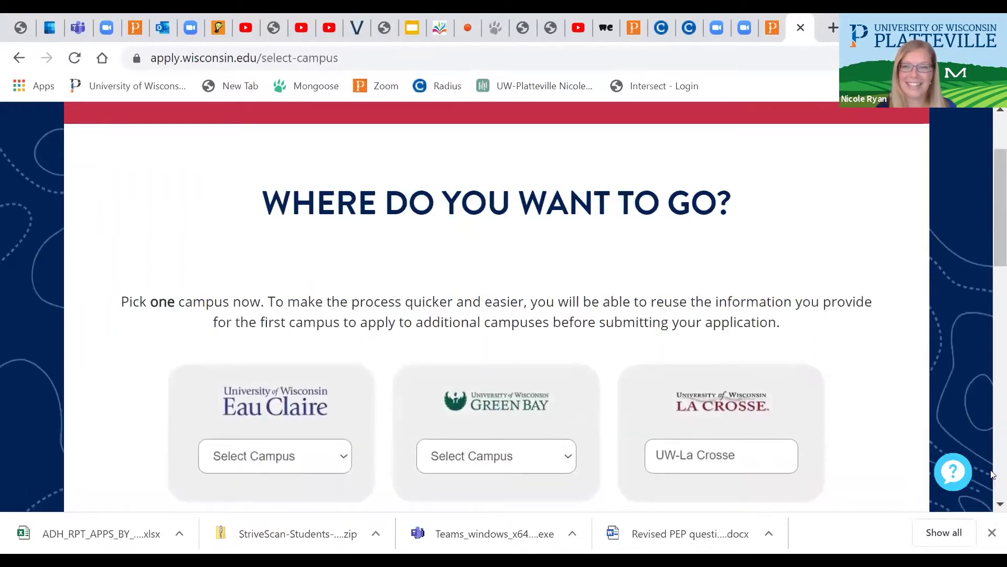
scroll(991, 499, down, 3)
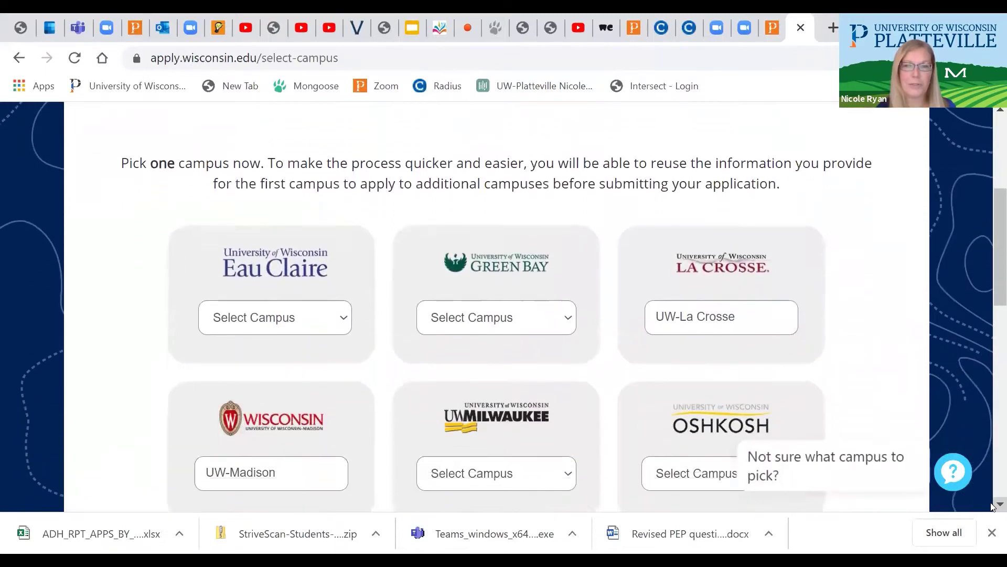
scroll(991, 507, down, 7)
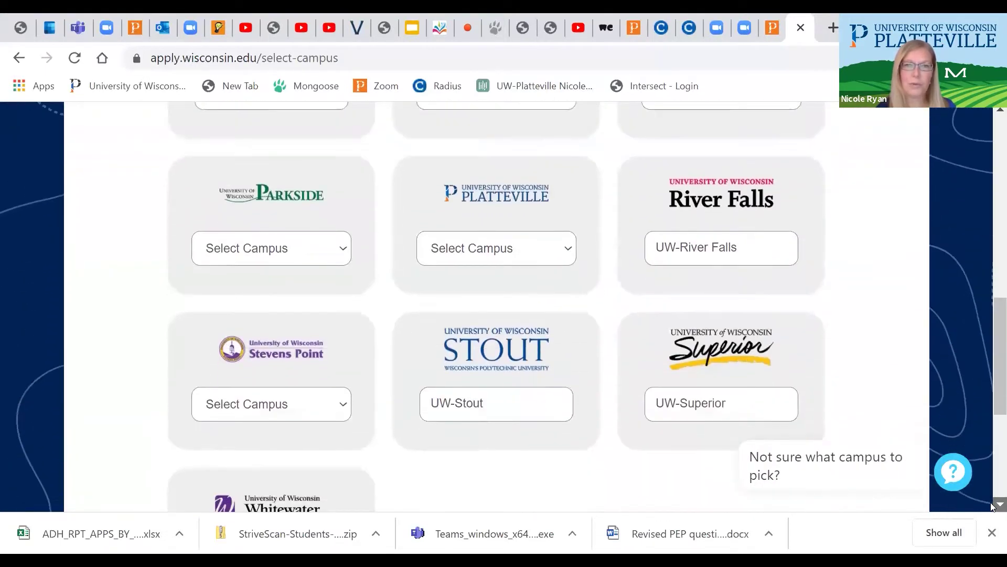
click(567, 254)
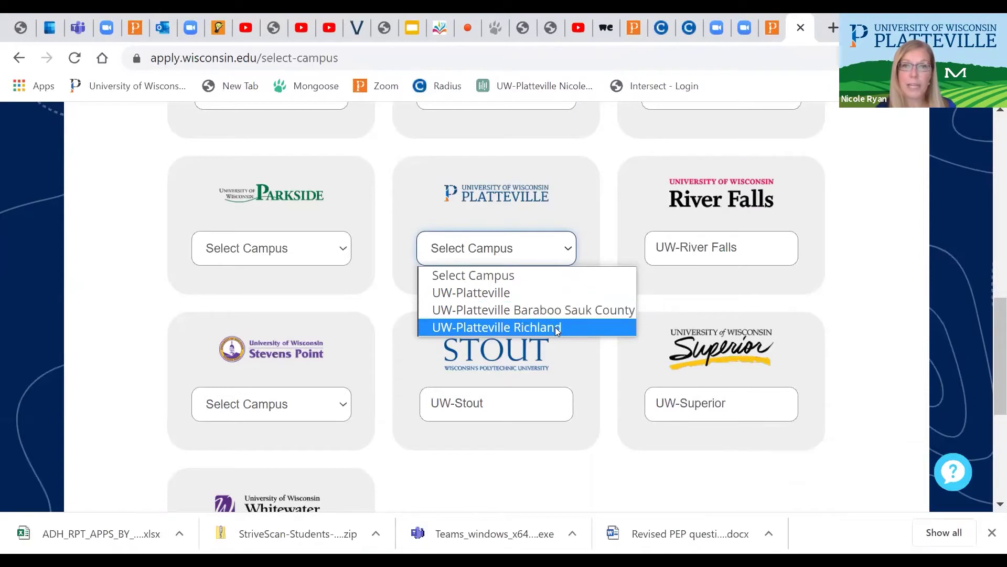
click(519, 294)
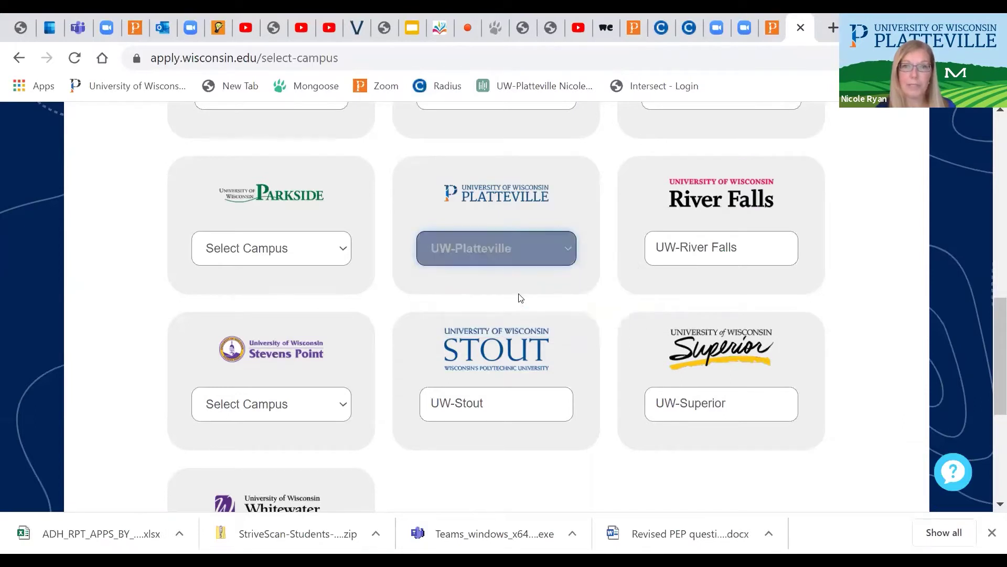
scroll(700, 435, down, 5)
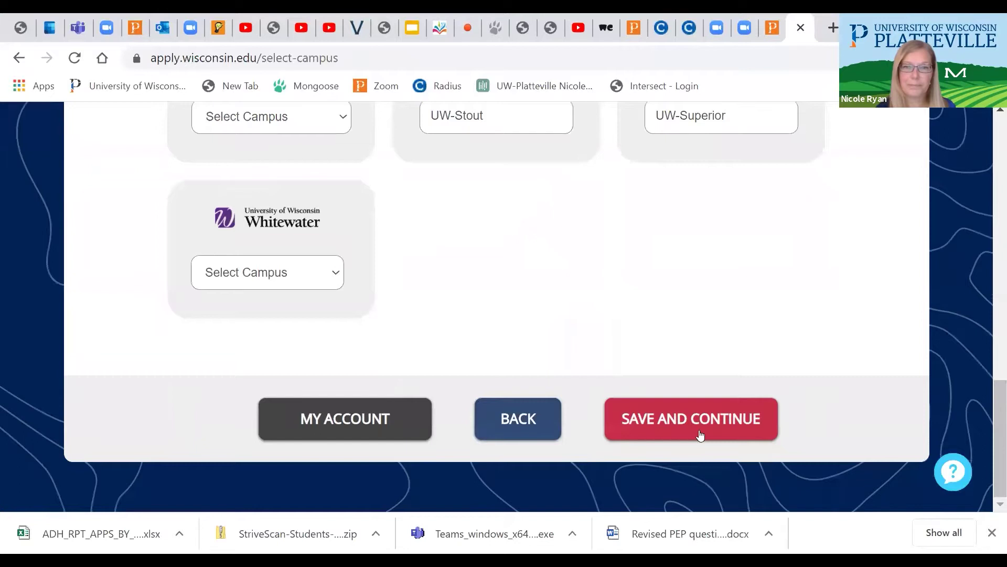
click(700, 435)
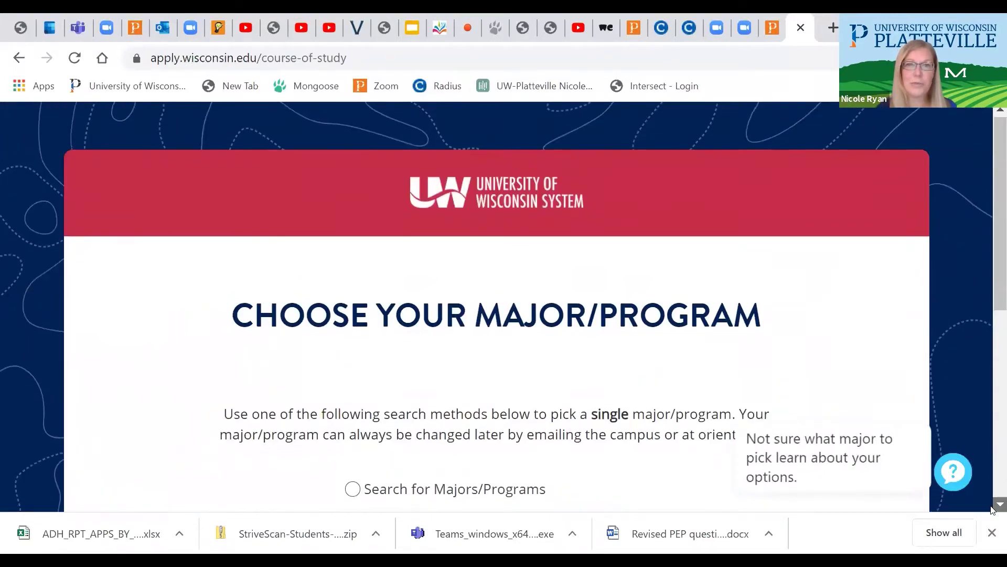
Choose 'Search for Majors/Programs' and select Criminal Justice * as the major
scroll(992, 508, down, 3)
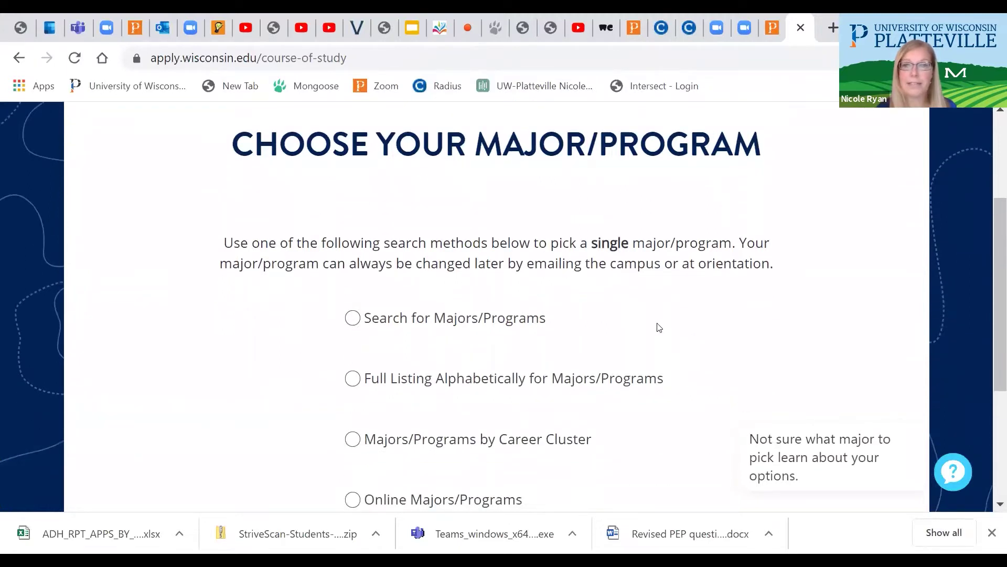
click(352, 319)
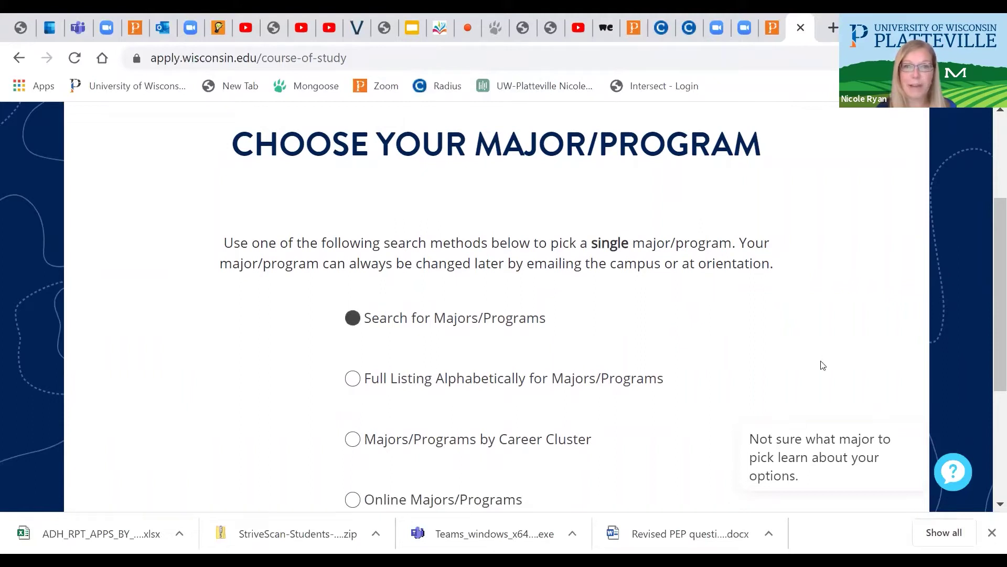
scroll(992, 507, down, 2)
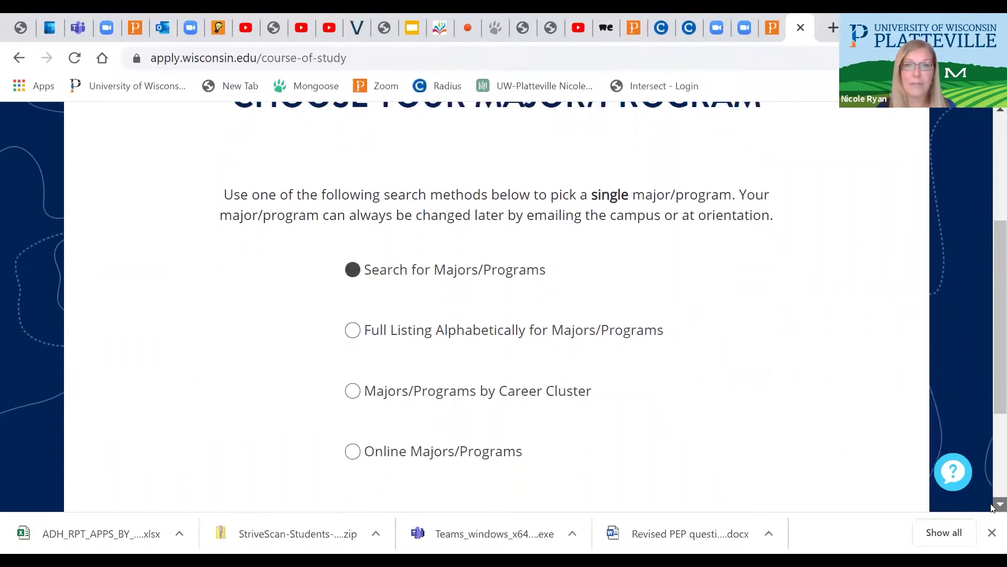
scroll(991, 506, down, 2)
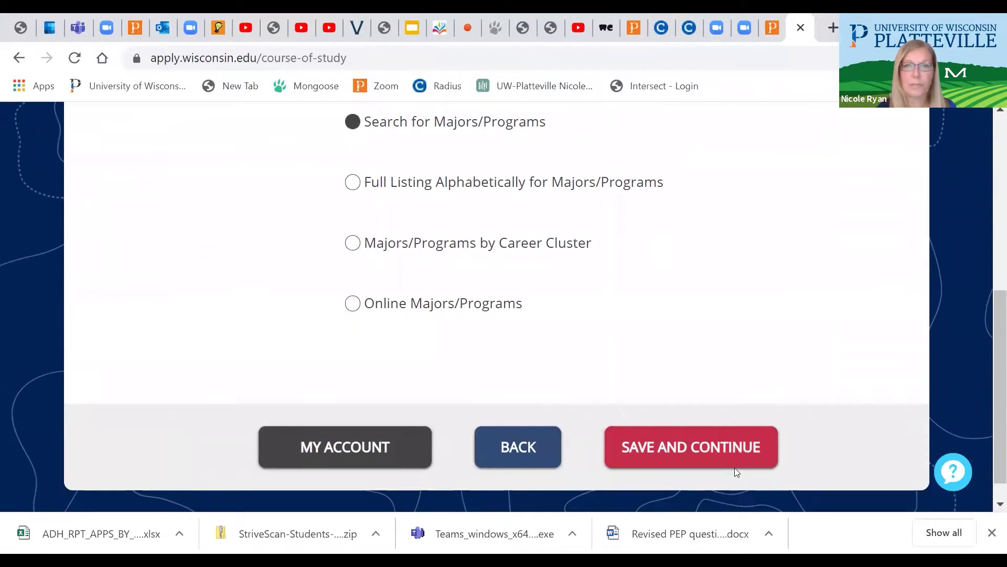
click(663, 455)
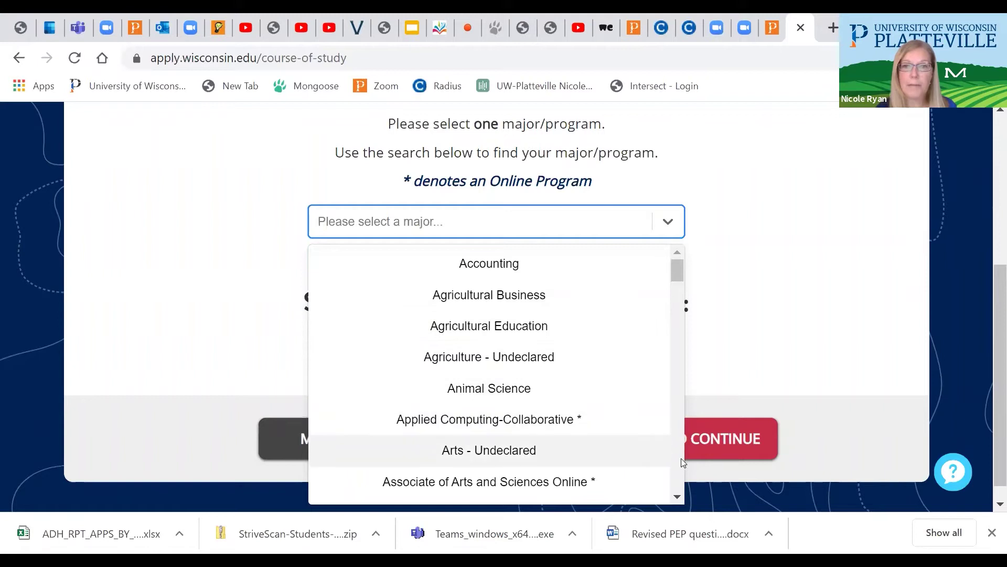
scroll(679, 475, down, 4)
scroll(679, 475, down, 4)
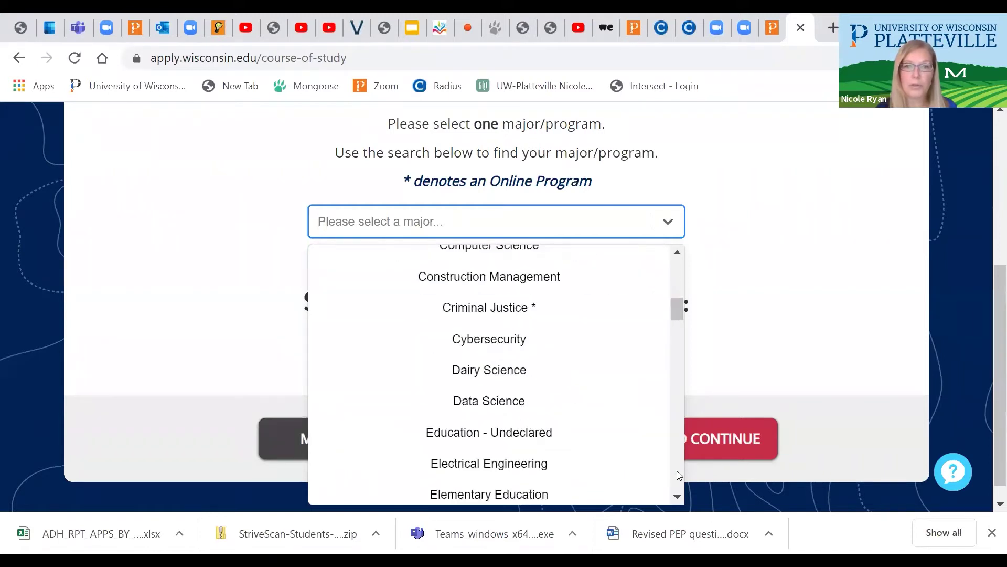
click(493, 315)
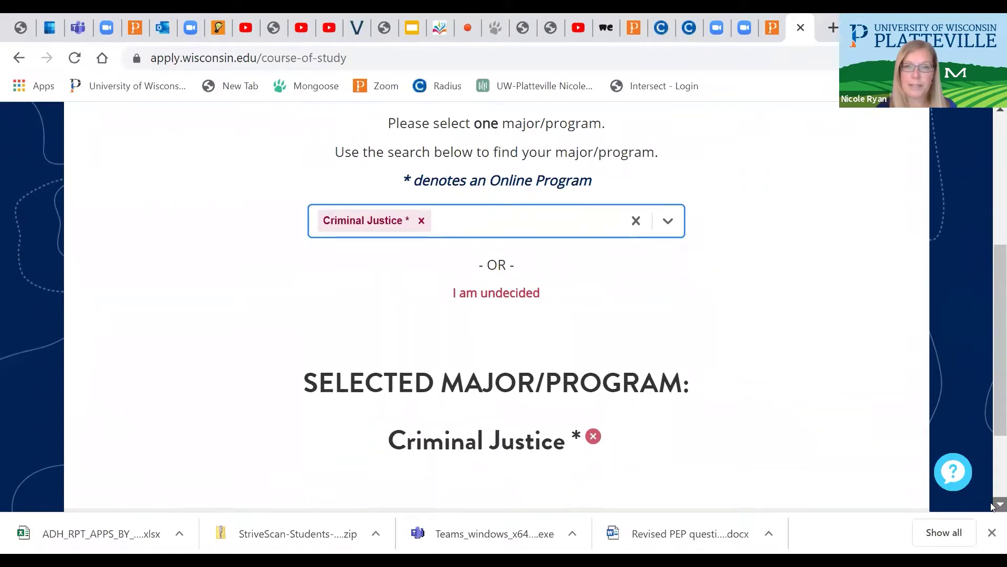
scroll(713, 448, down, 3)
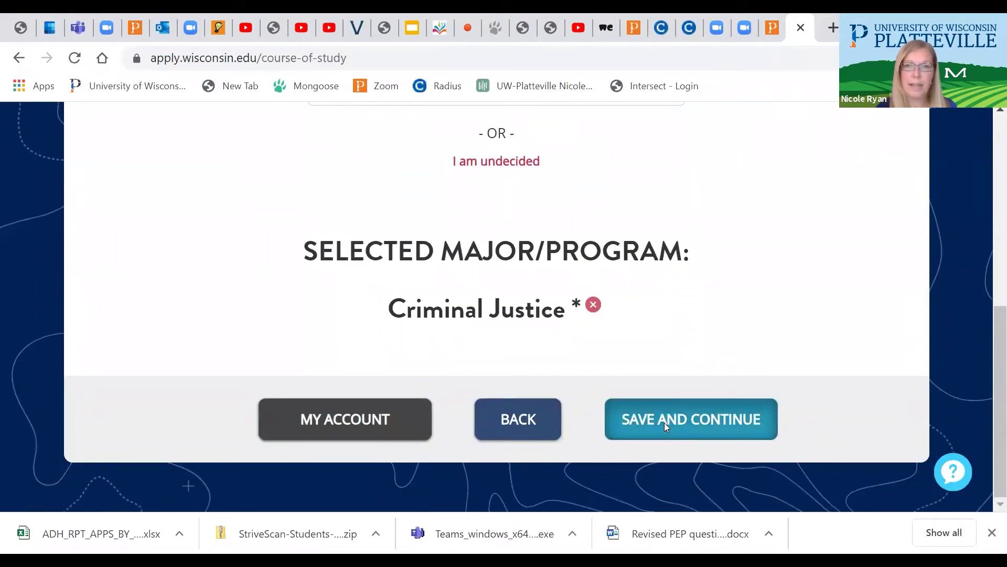
Save the Criminal Justice major with the In Person delivery method
click(664, 423)
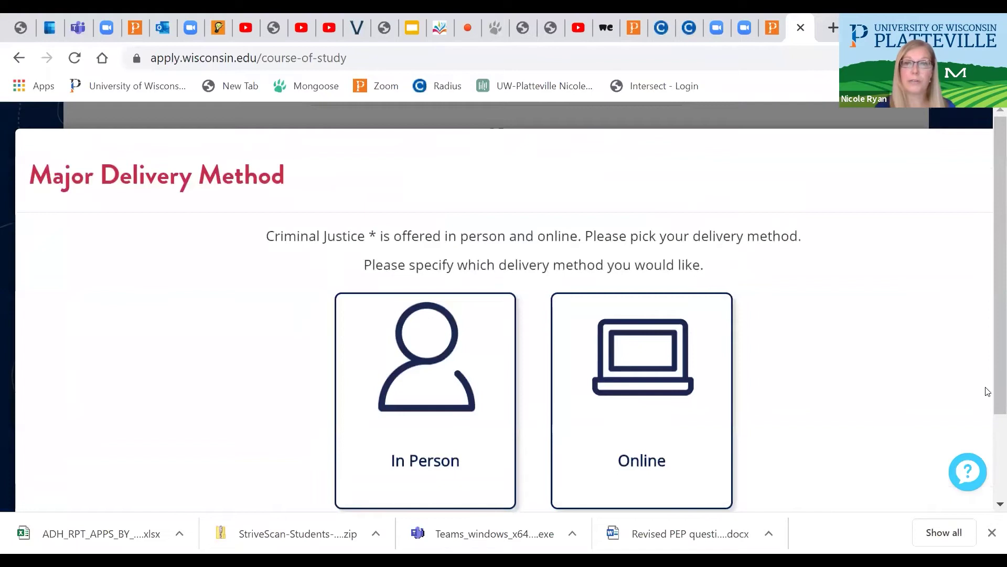
click(991, 374)
drag(993, 376, 985, 419)
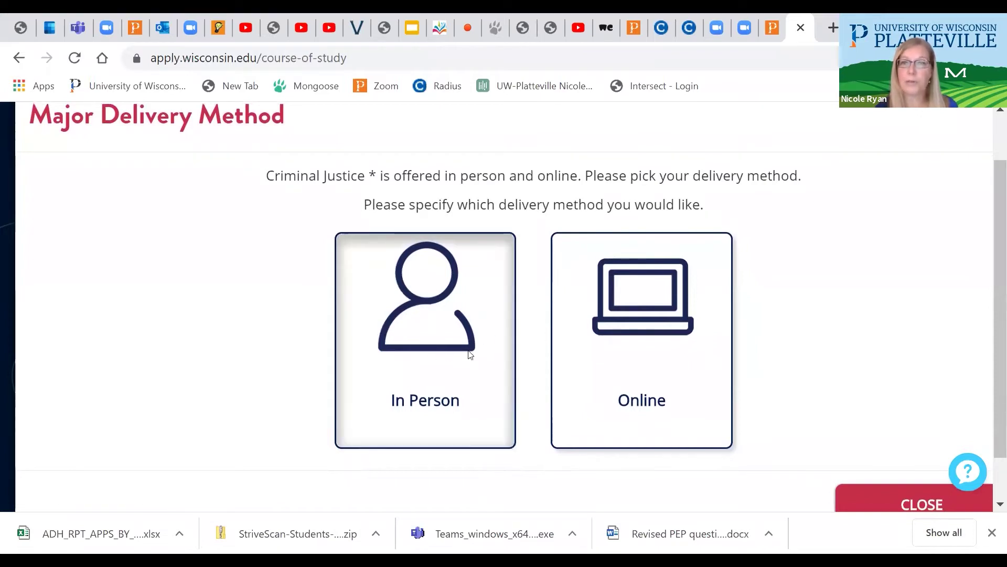
click(422, 355)
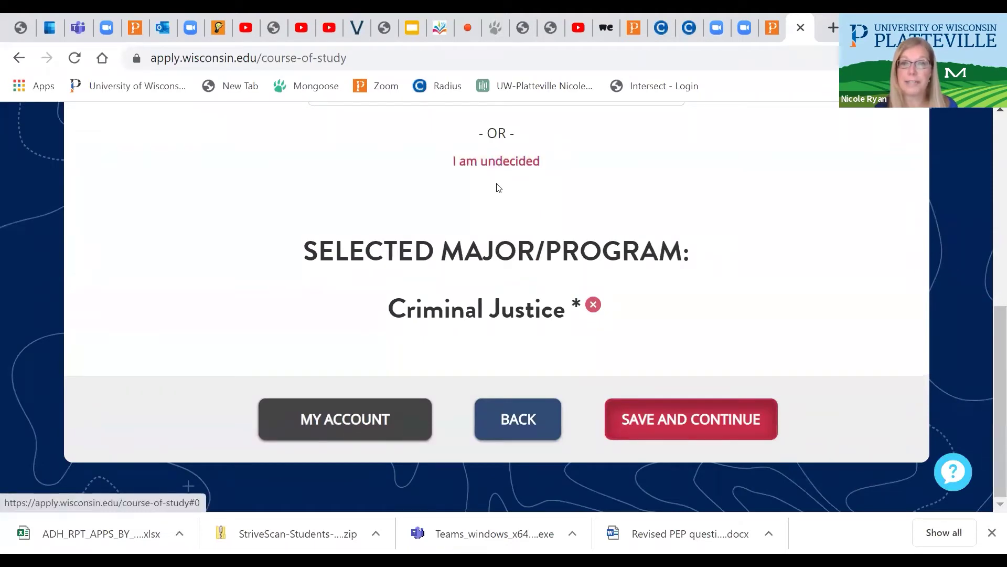
click(676, 417)
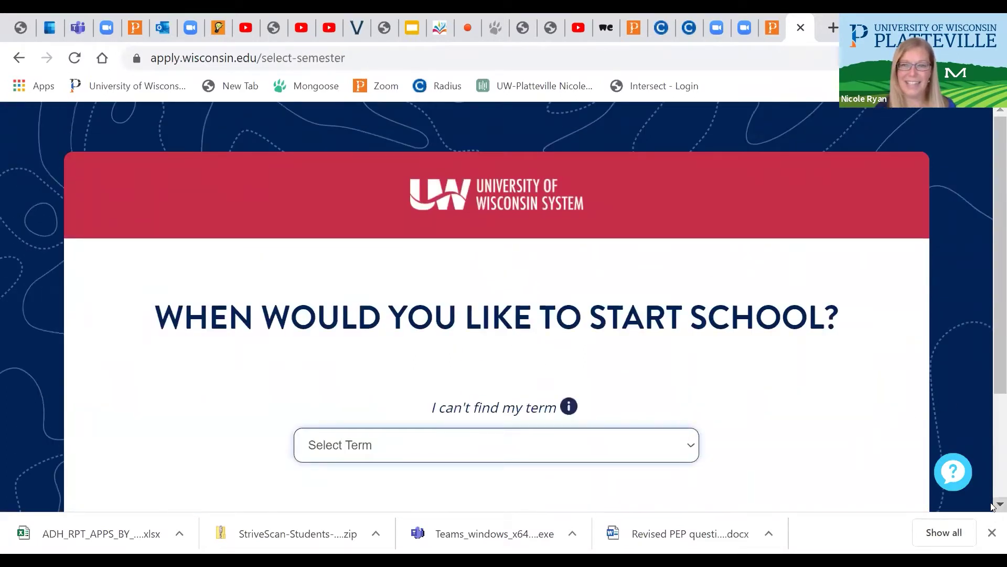
Set Fall 2021 as the start term and accept the Freshman, UW-Platteville, Criminal Justice summary
scroll(993, 505, down, 3)
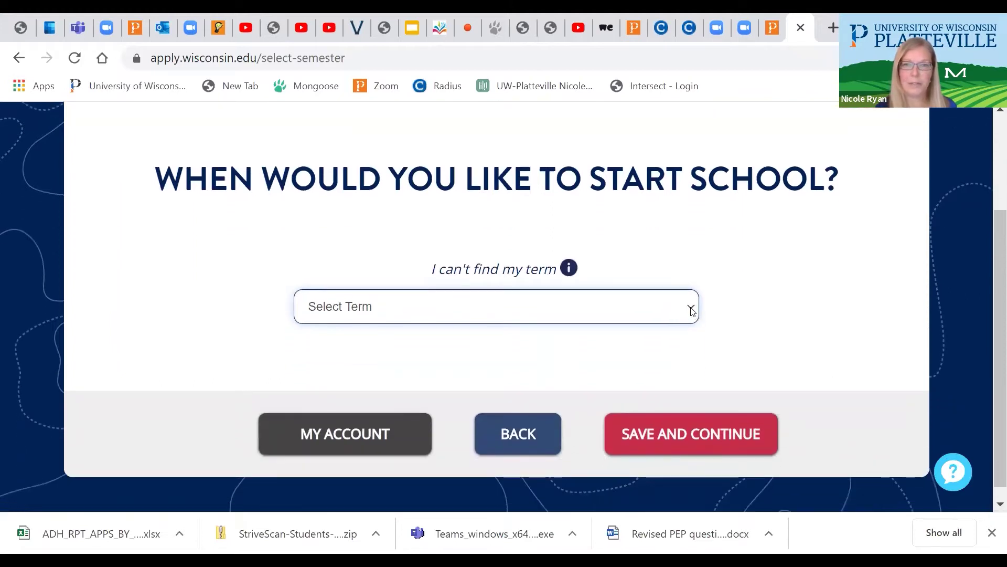
click(692, 311)
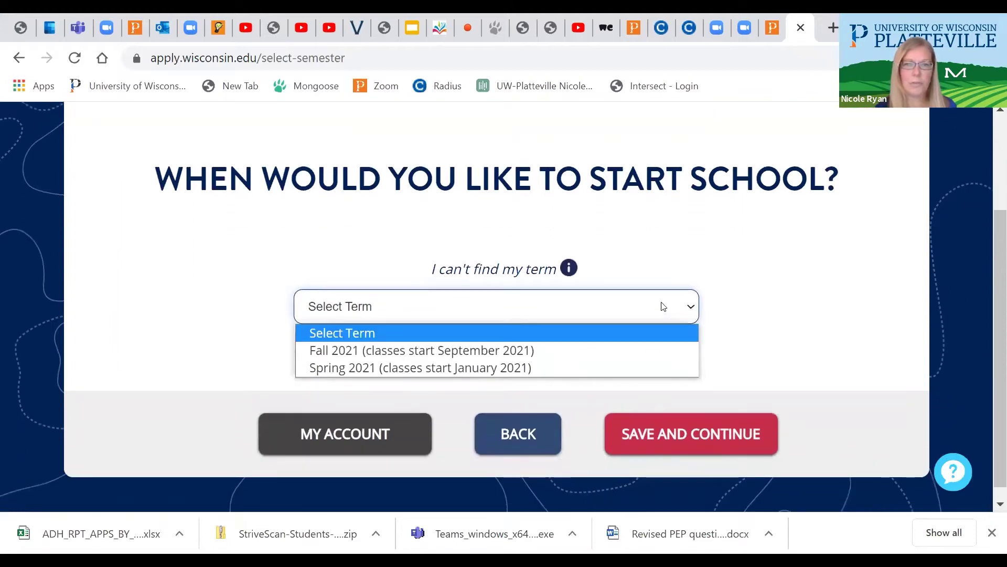
click(443, 350)
click(675, 445)
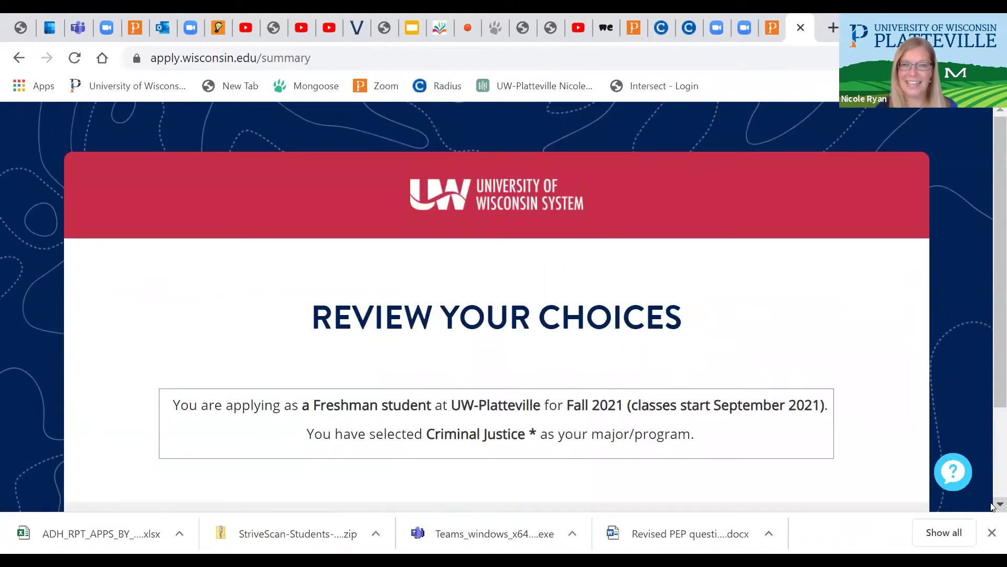
scroll(629, 335, down, 3)
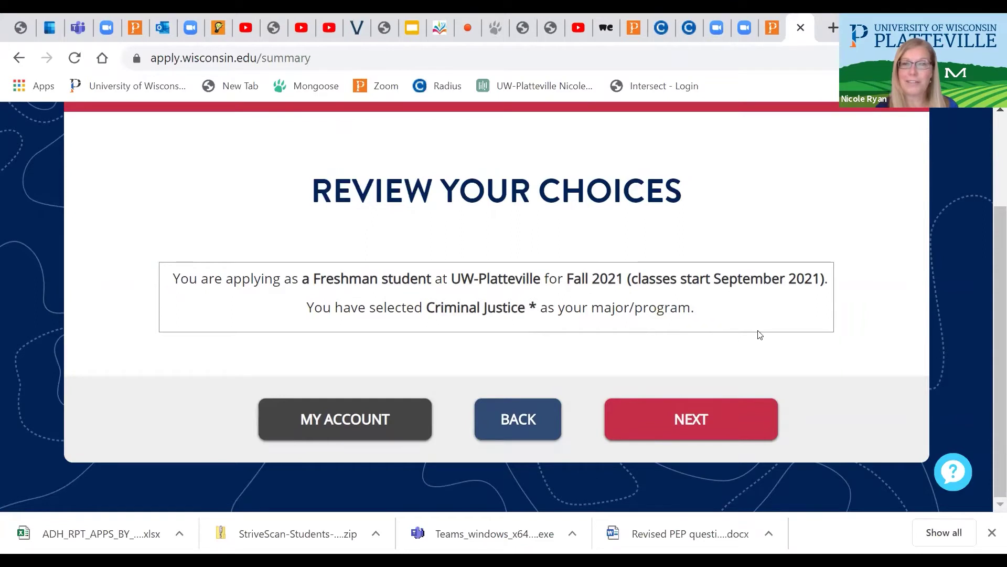
click(687, 420)
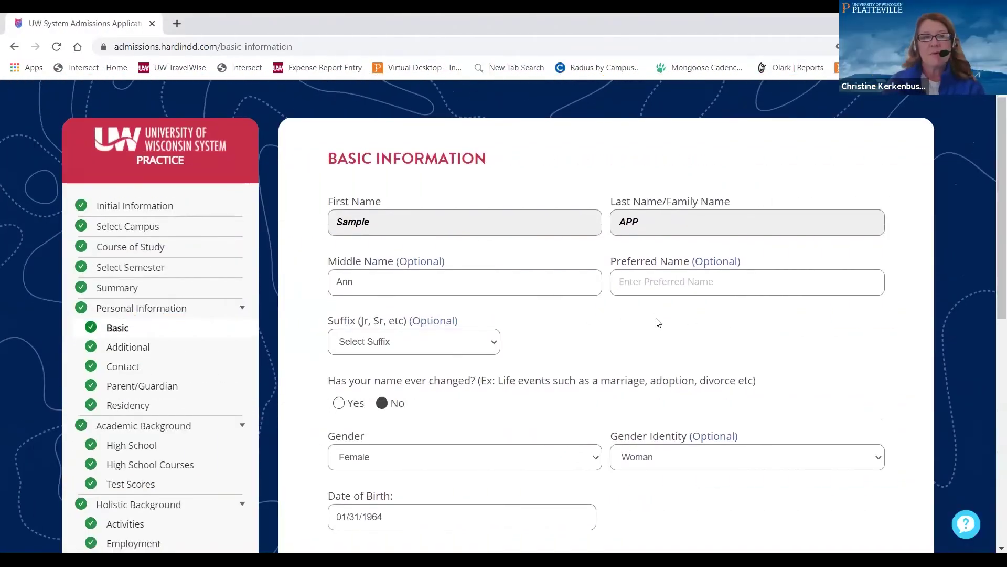
scroll(658, 322, down, 3)
scroll(656, 321, up, 4)
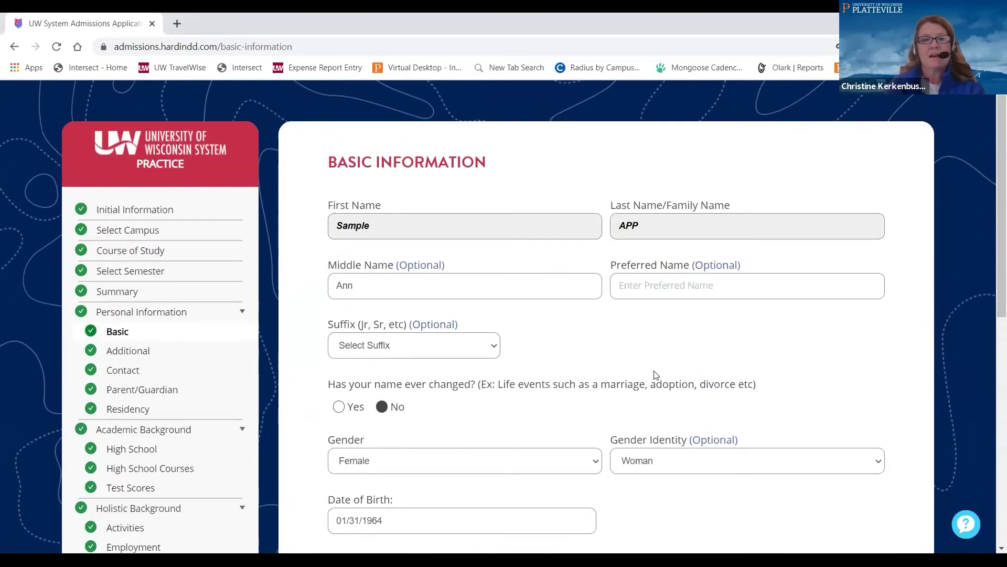
Review the Basic Information form, keeping United States as citizenship and birth country
scroll(655, 375, down, 1)
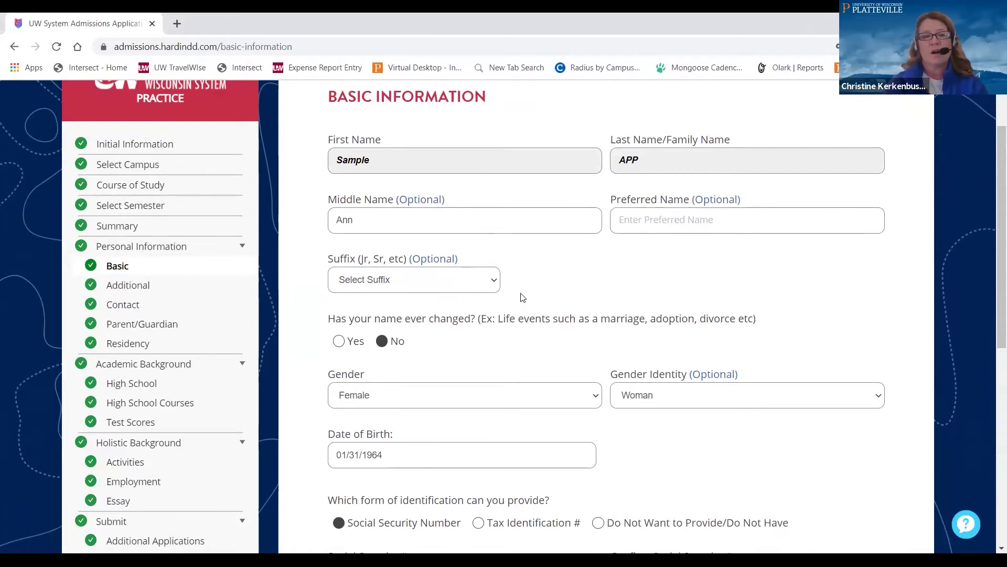
scroll(522, 297, down, 1)
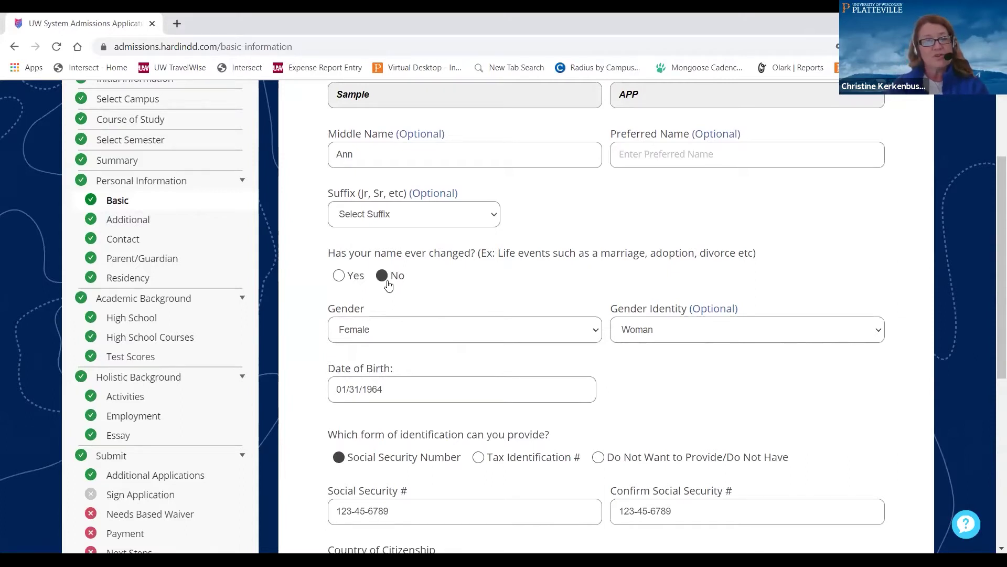
scroll(458, 372, down, 1)
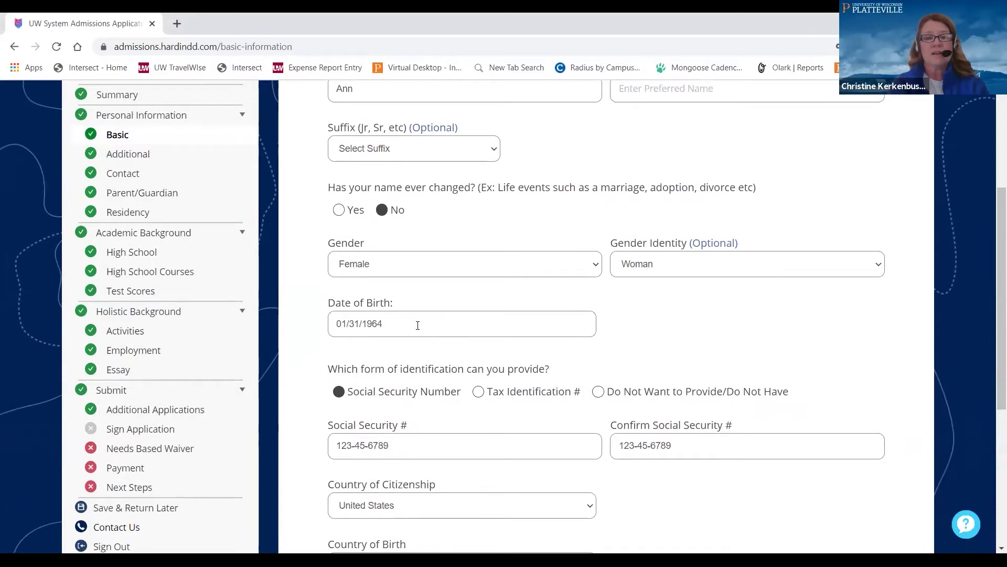
scroll(418, 325, down, 1)
scroll(417, 326, down, 2)
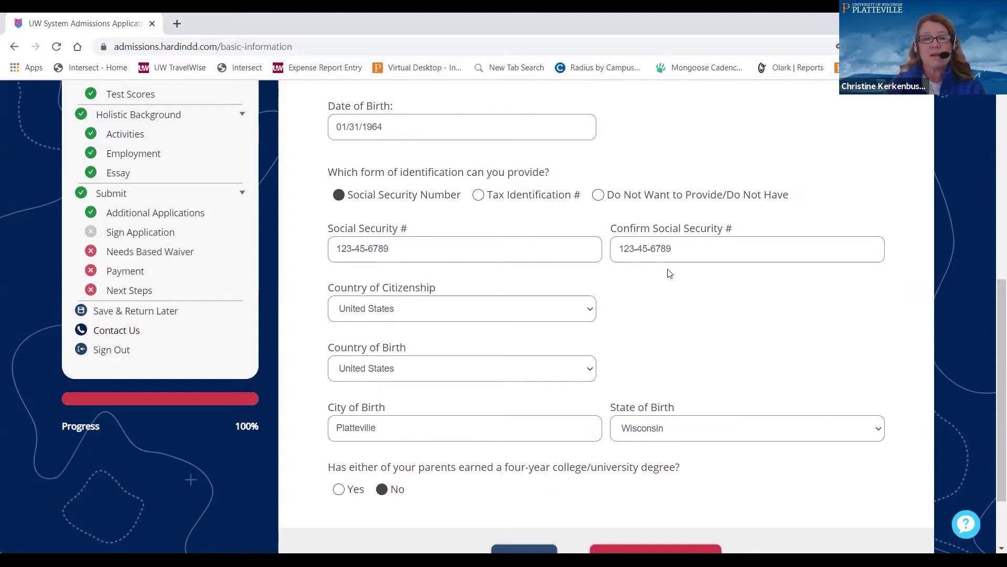
click(593, 314)
click(591, 310)
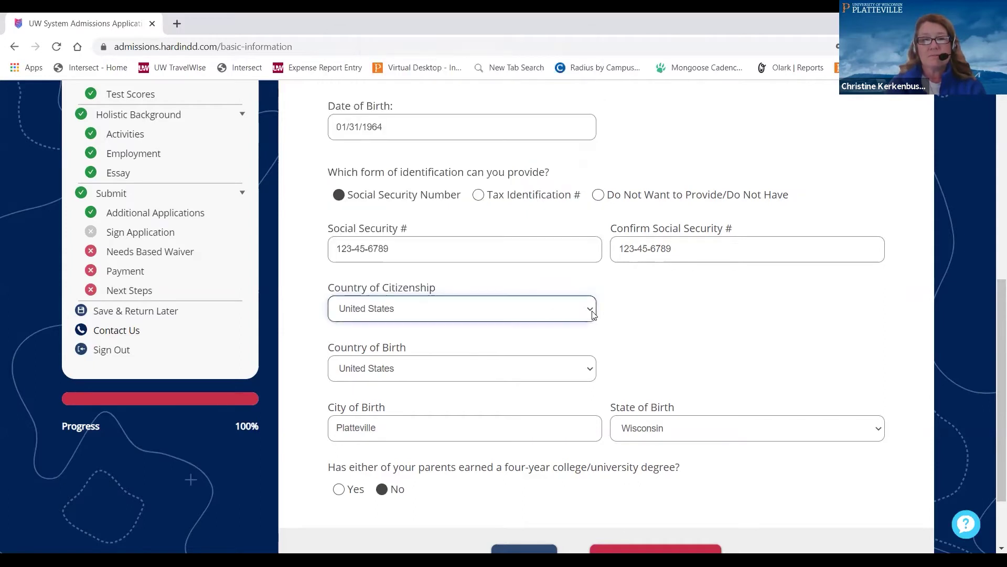
click(590, 372)
click(590, 372)
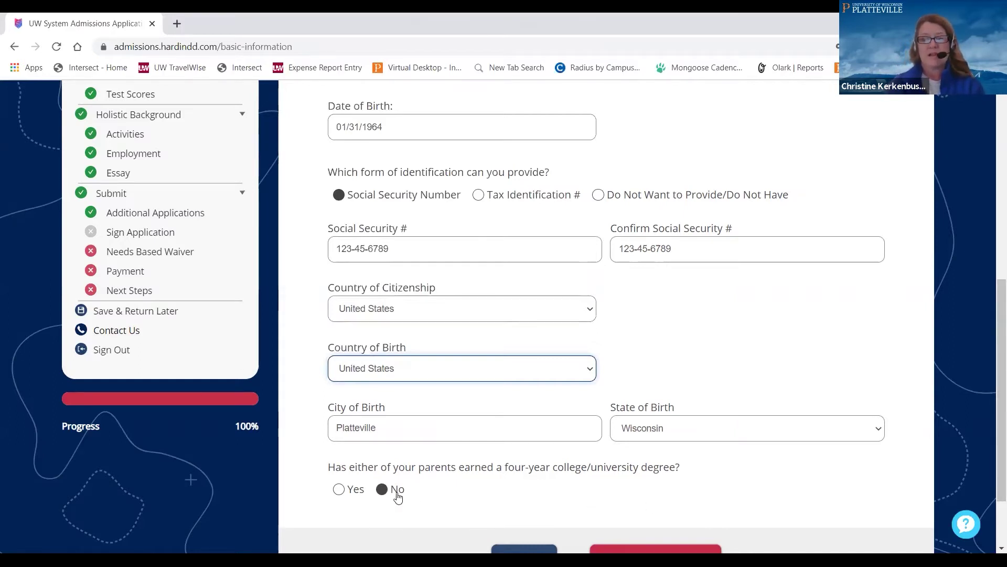
scroll(398, 497, up, 2)
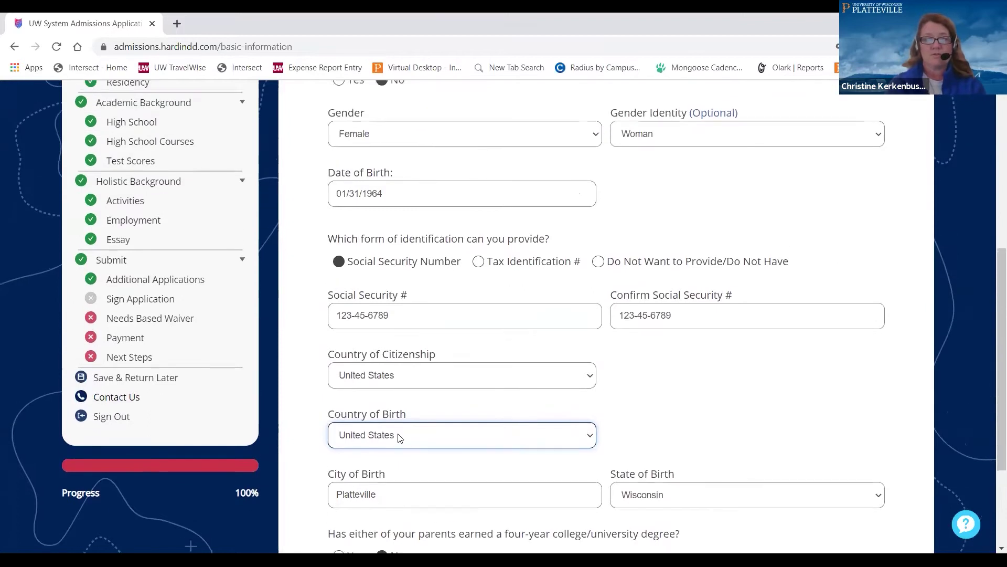
scroll(207, 326, up, 2)
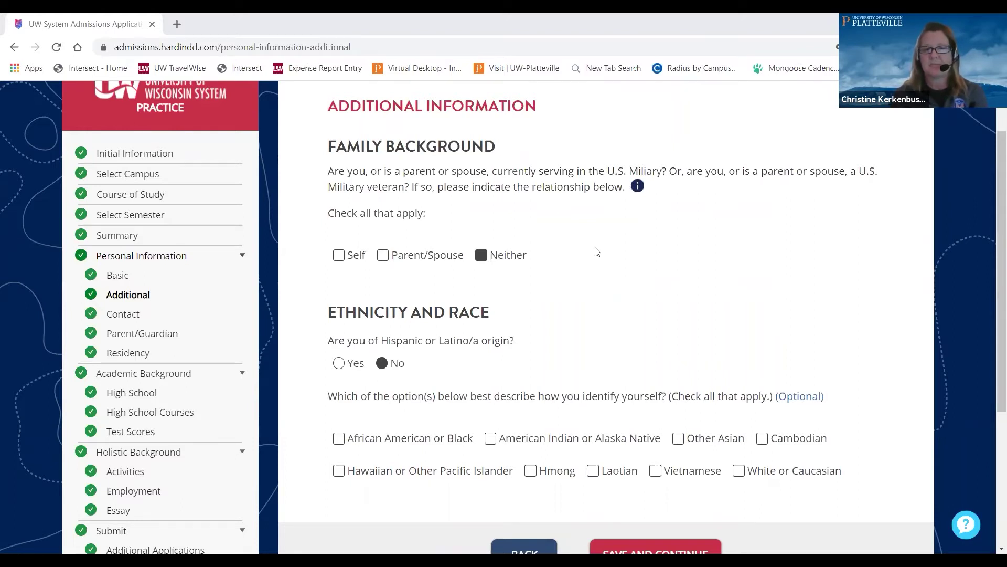
Move from the Additional Information page to the Contact section
scroll(597, 253, down, 3)
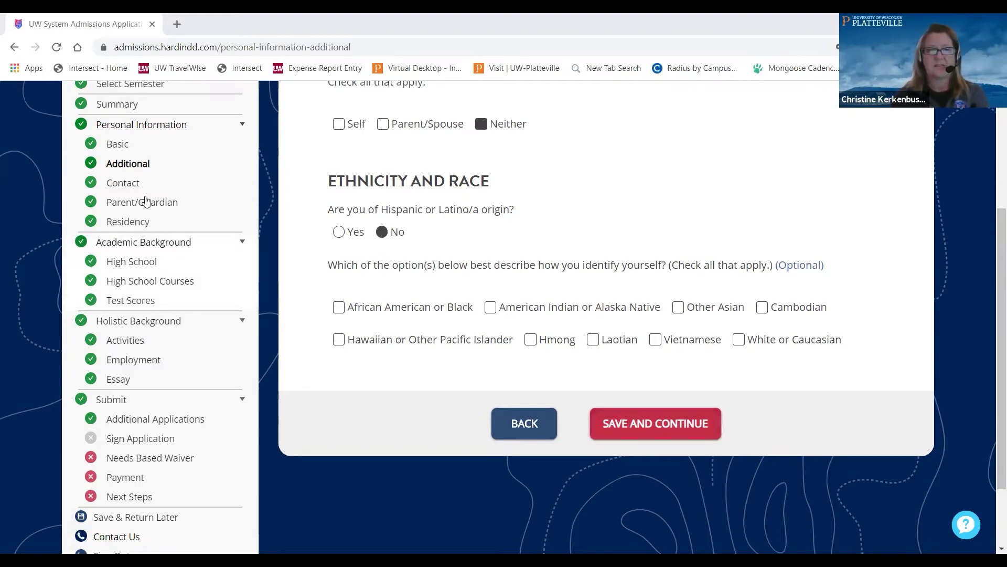
click(131, 189)
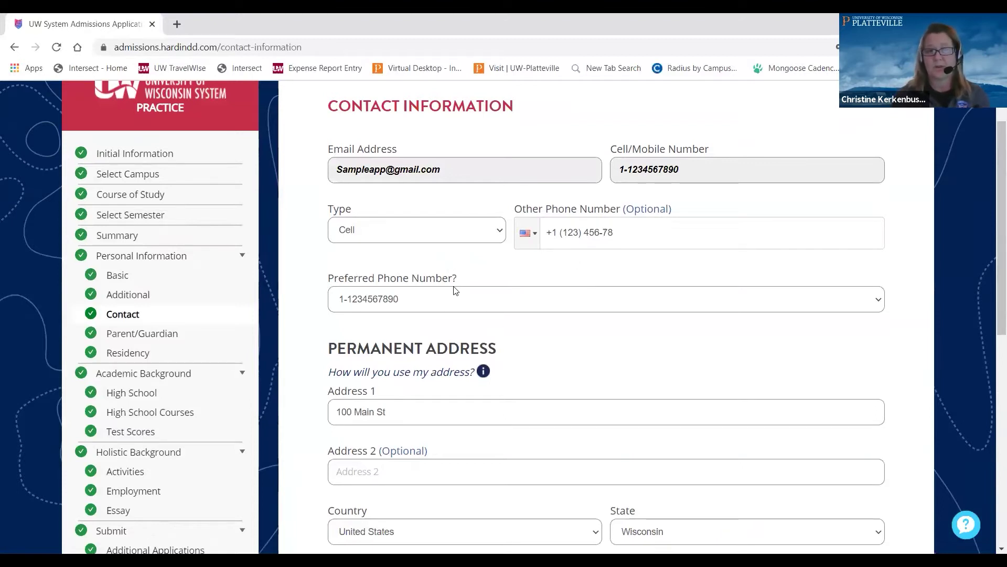
scroll(453, 286, down, 3)
scroll(452, 288, down, 3)
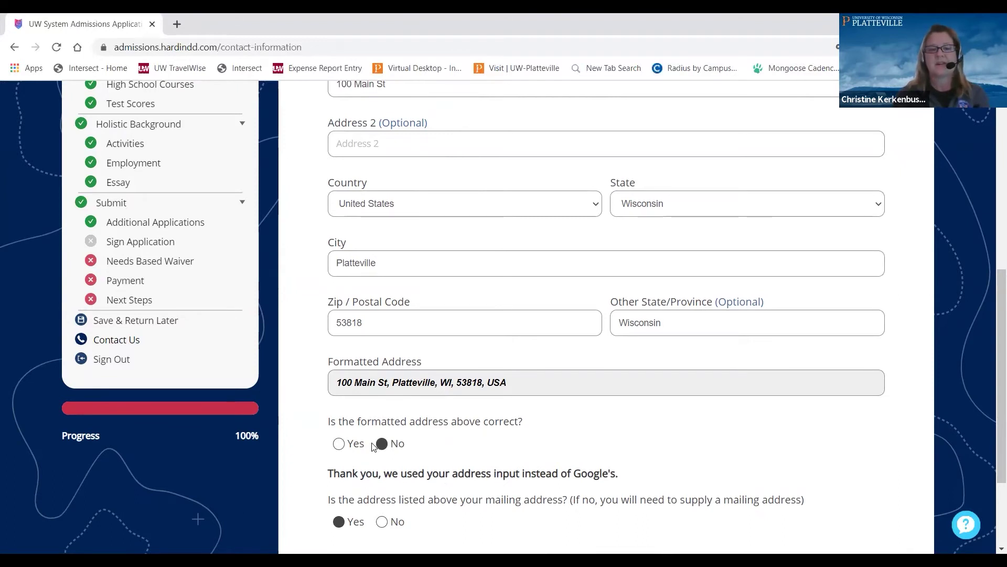
scroll(374, 447, down, 1)
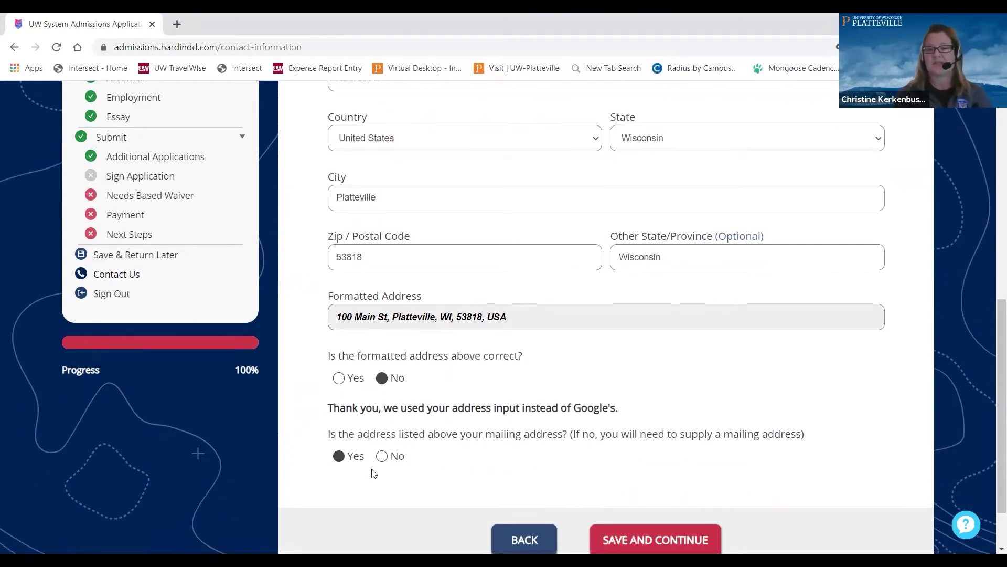
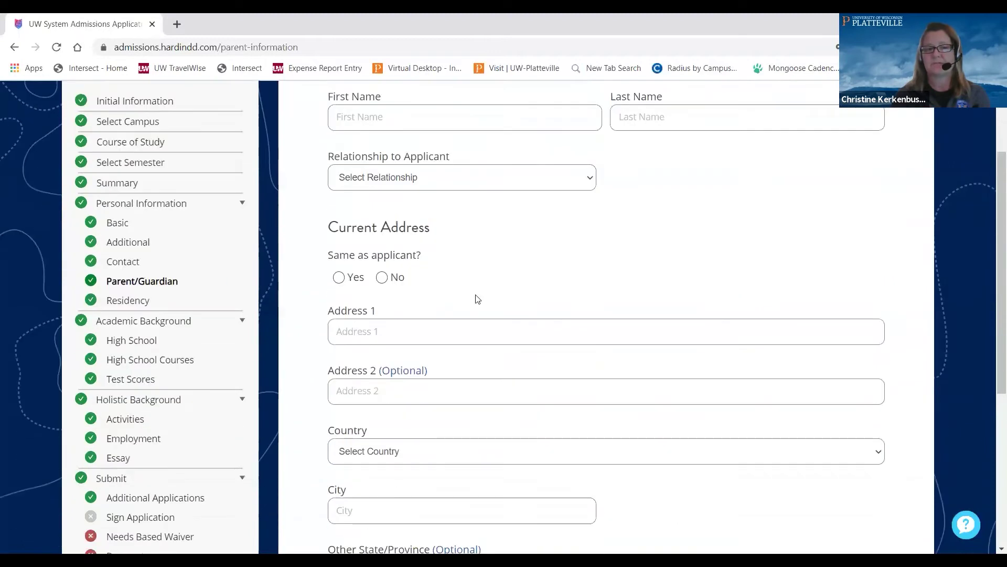
Open the Residency page, where Wisconsin residency is claimed with Parent Questions Completed
click(138, 289)
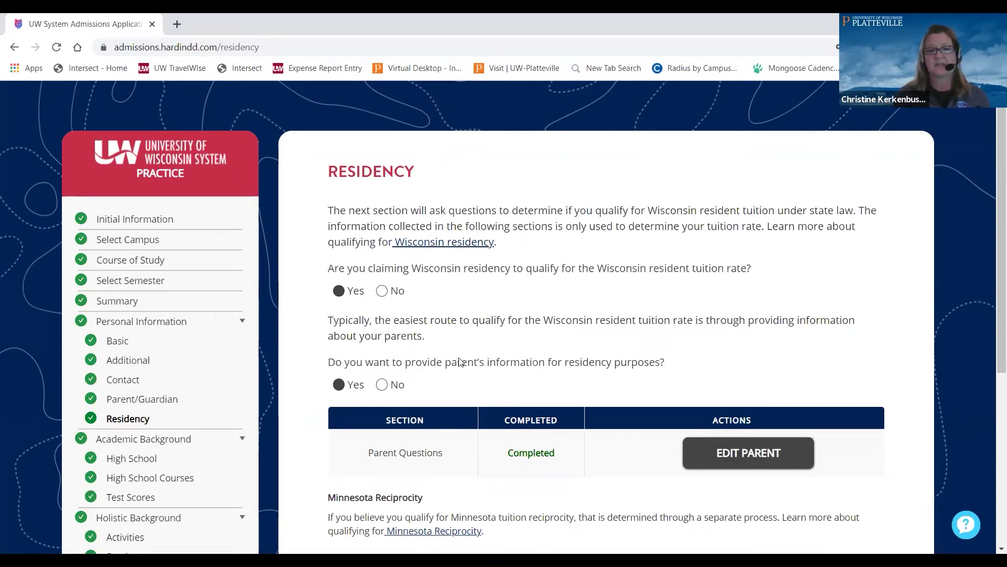
Reconfirm Yes for Wisconsin residency and review the father's Parent Residency answers
click(383, 292)
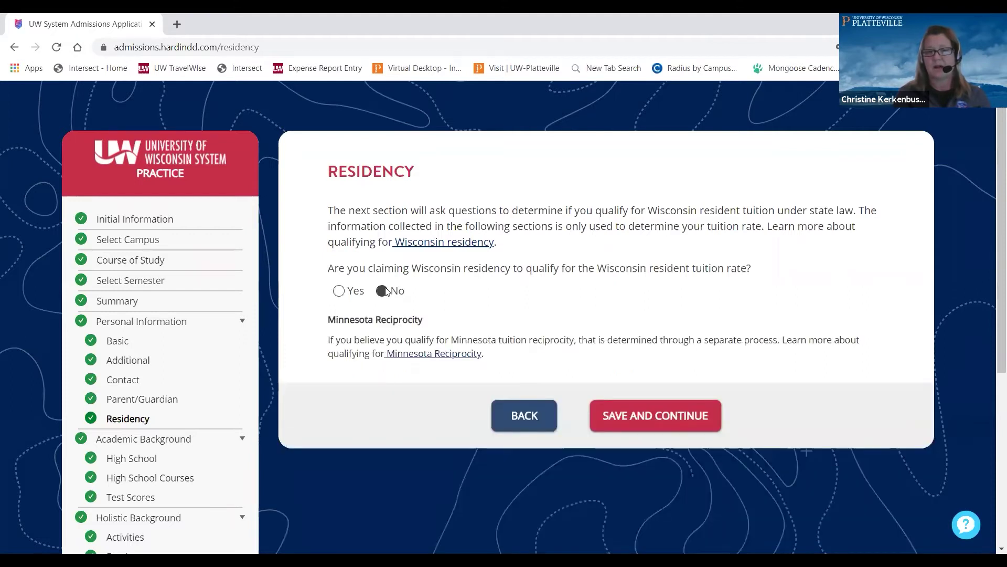
click(344, 297)
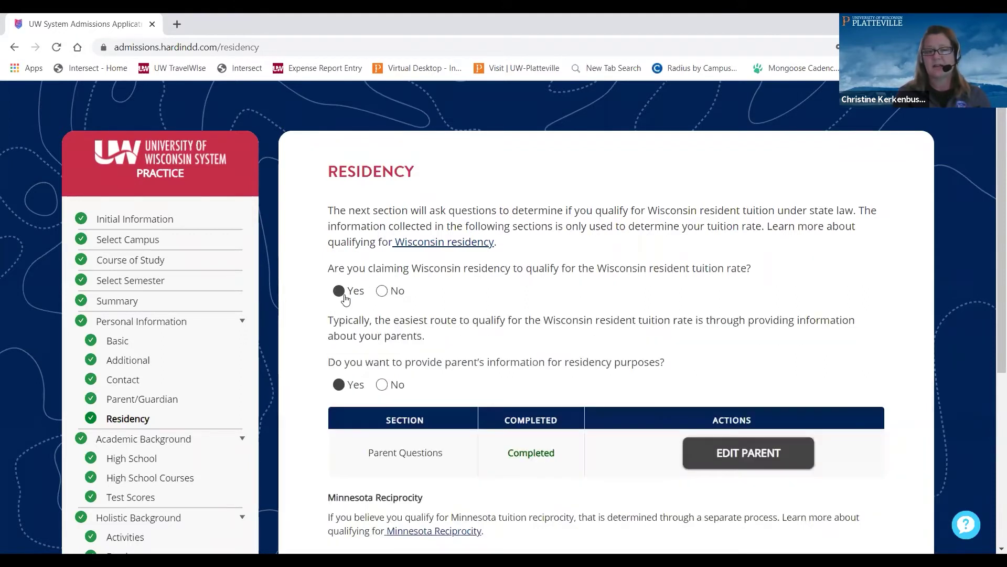
scroll(488, 349, down, 2)
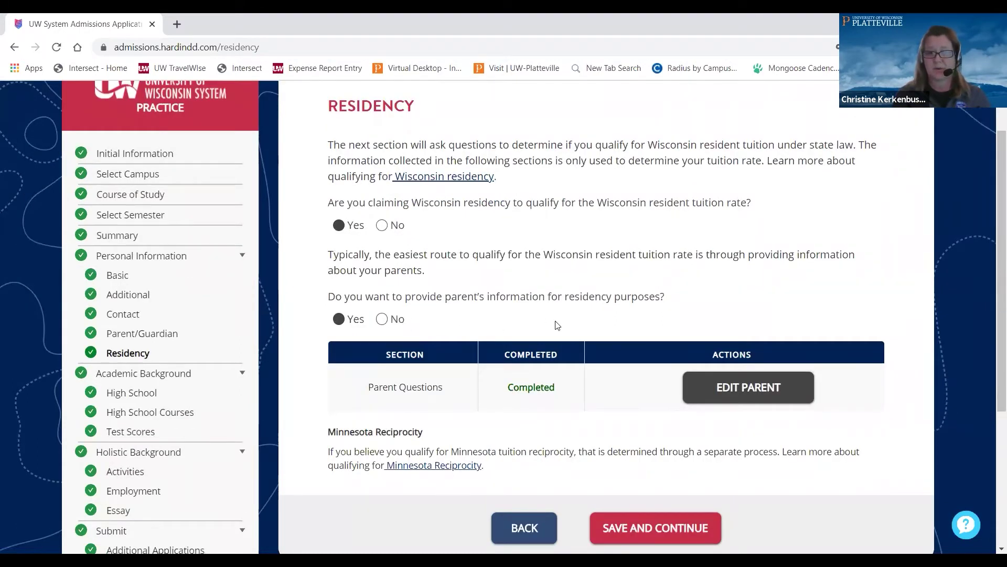
click(754, 394)
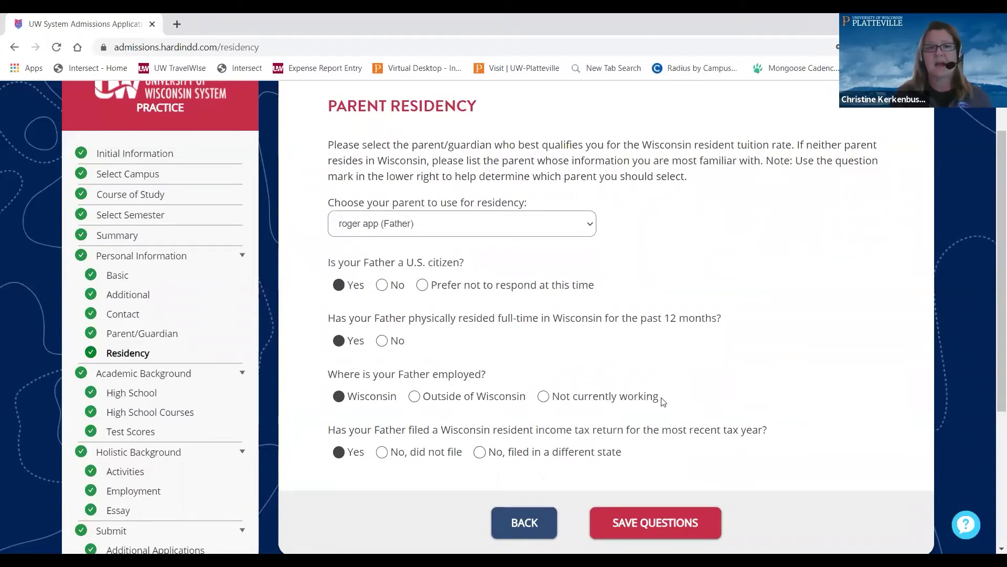
scroll(656, 396, up, 2)
scroll(657, 395, down, 2)
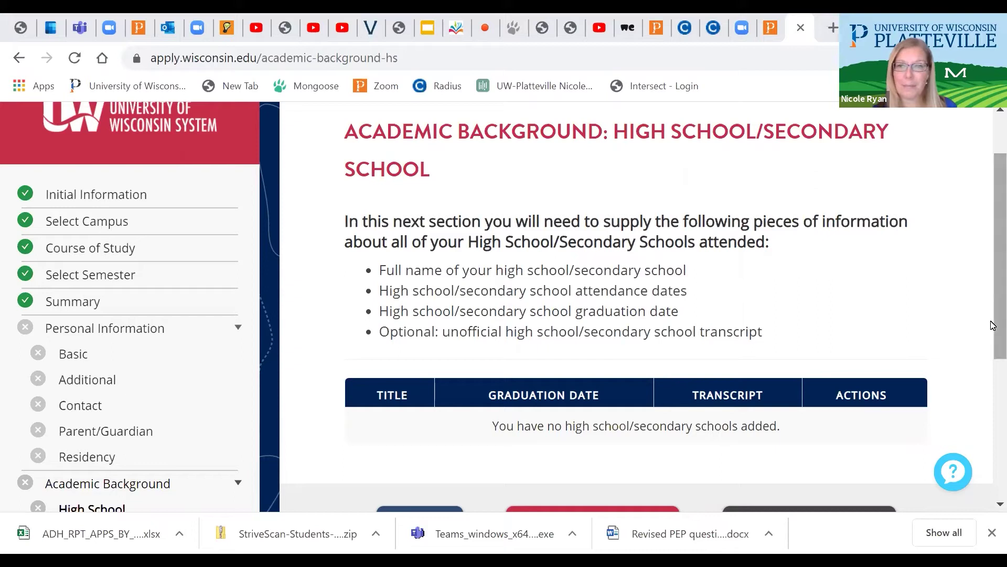
Add Platteville High School as the current school, started 09/2017, graduating 06/2021
scroll(993, 332, down, 2)
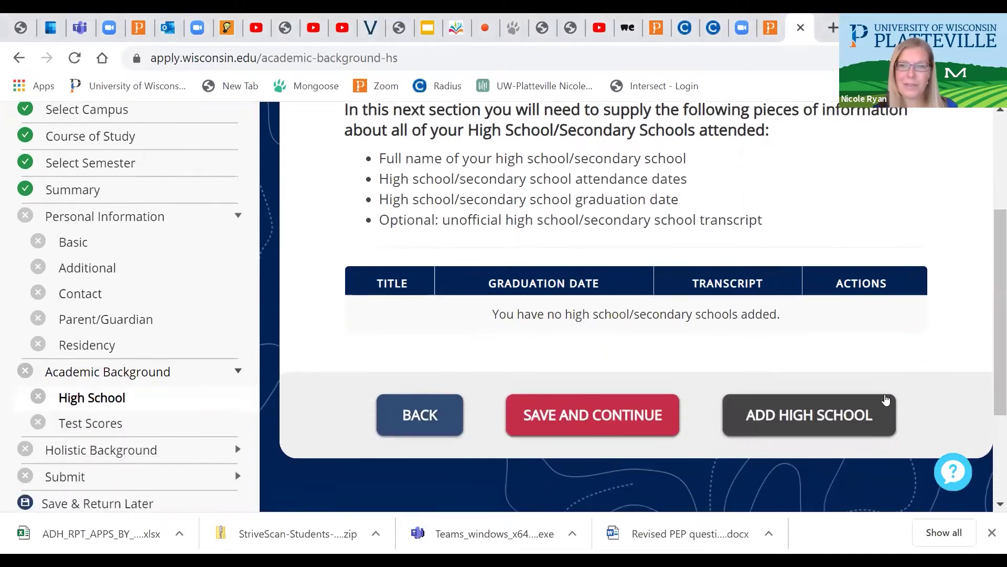
click(796, 423)
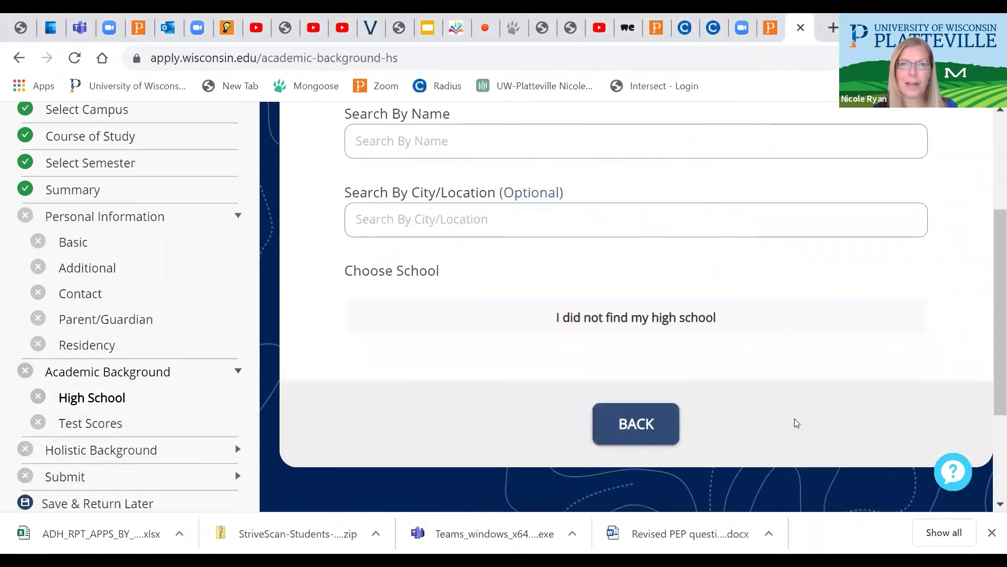
click(496, 147)
text(Plat)
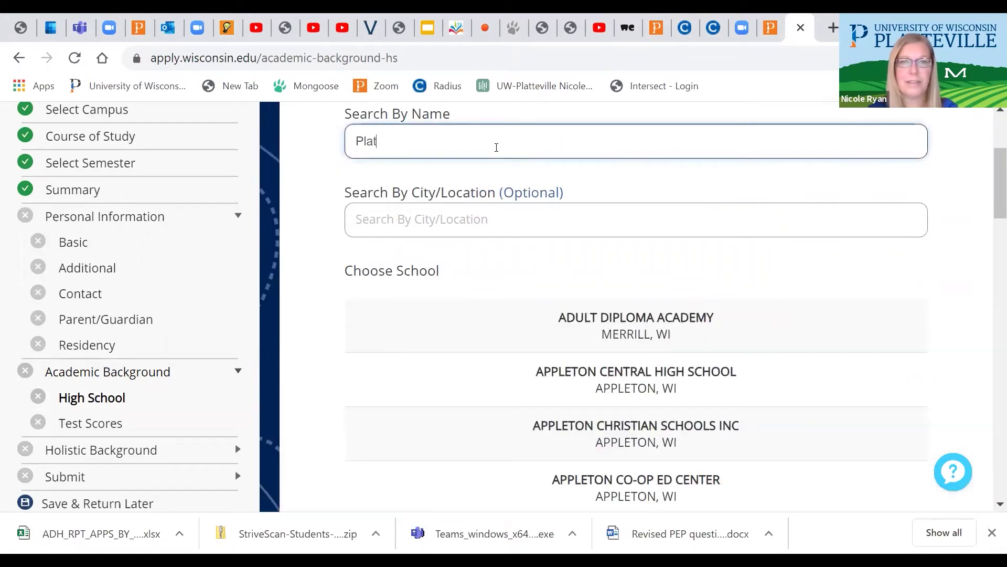
text(teville)
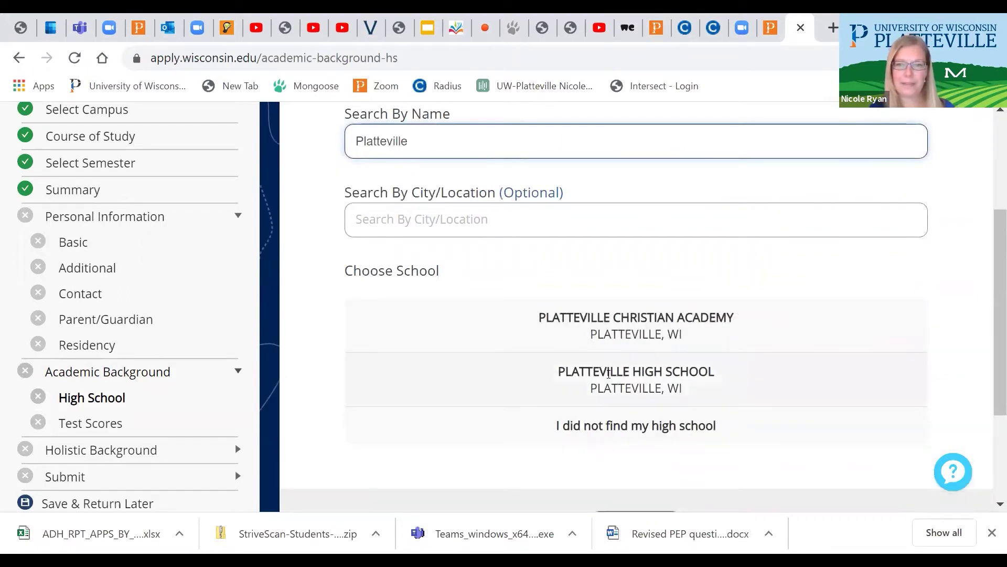
click(577, 379)
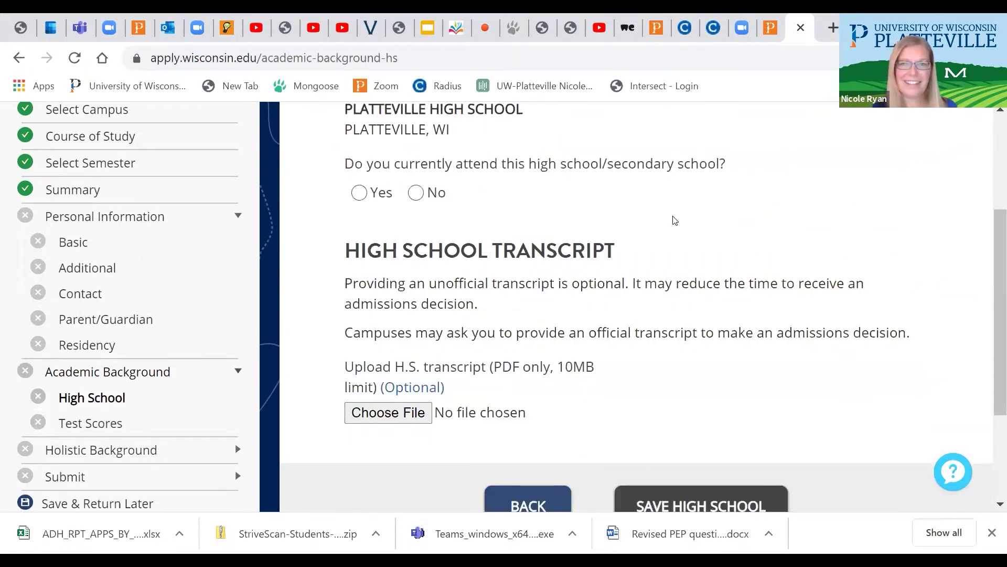
click(360, 193)
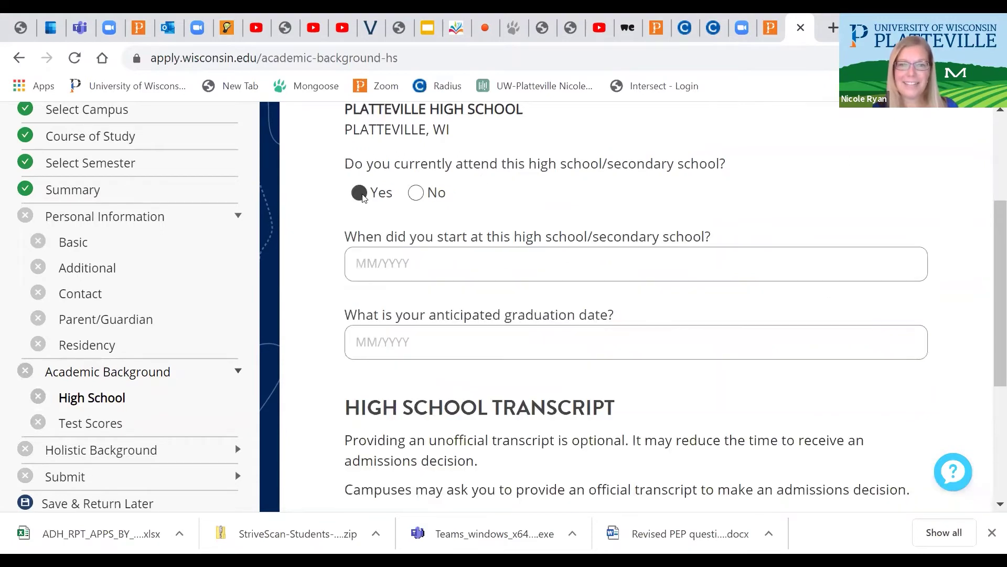
click(407, 268)
text(09/2017)
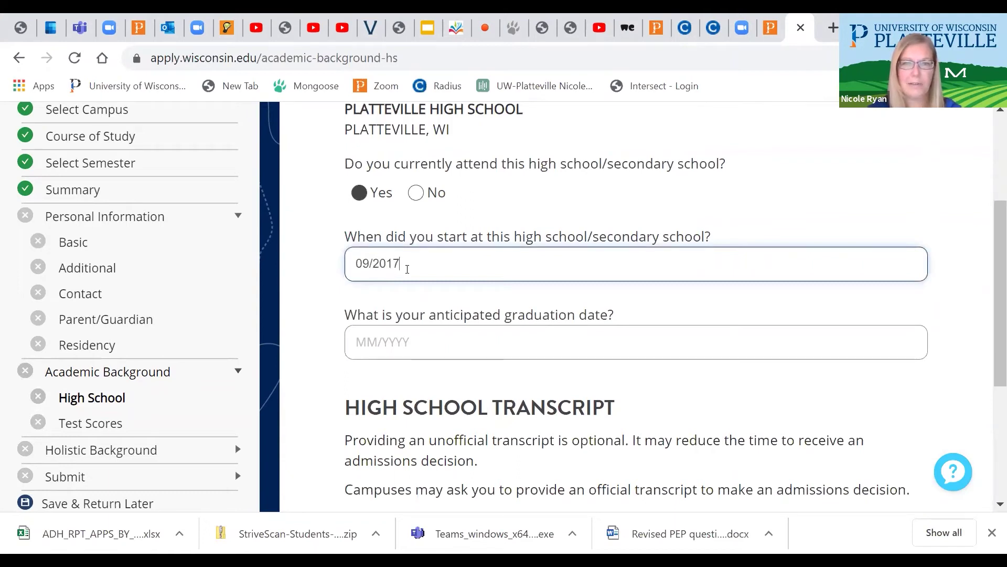
key(Tab)
text(06/2021)
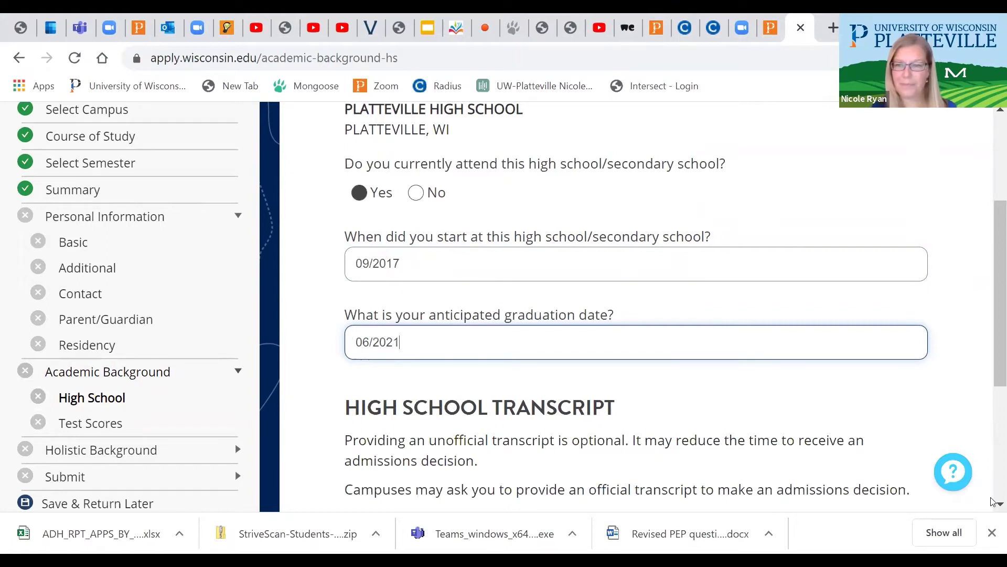
click(993, 505)
Upload All_Regions Map_092820.pdf as its transcript and save the high school entry
scroll(993, 504, down, 5)
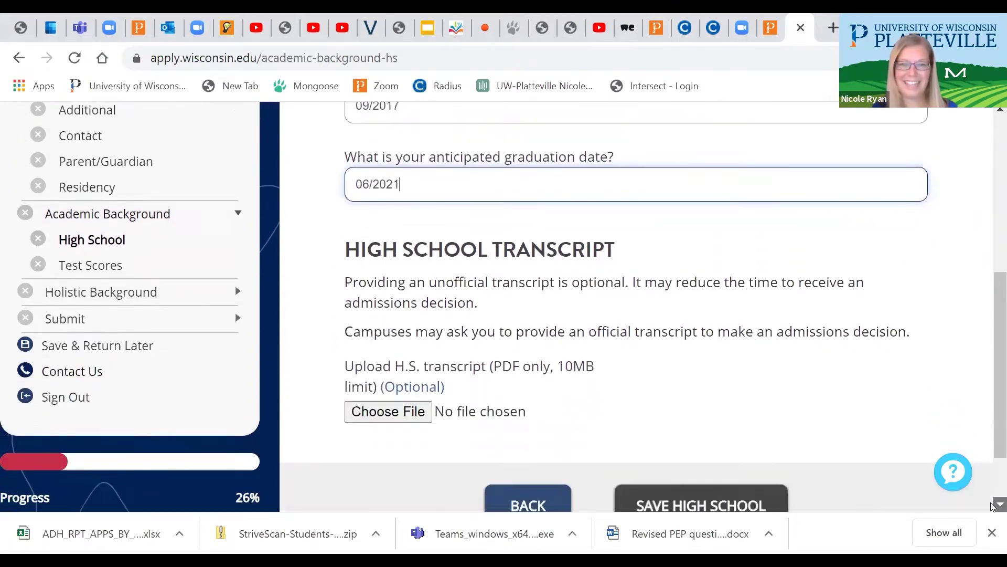
click(389, 328)
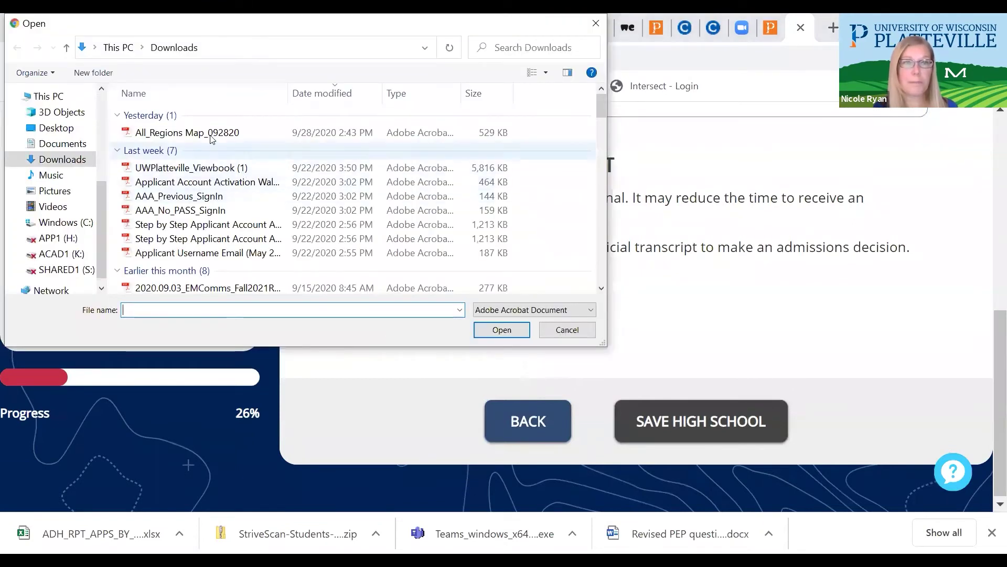
click(194, 136)
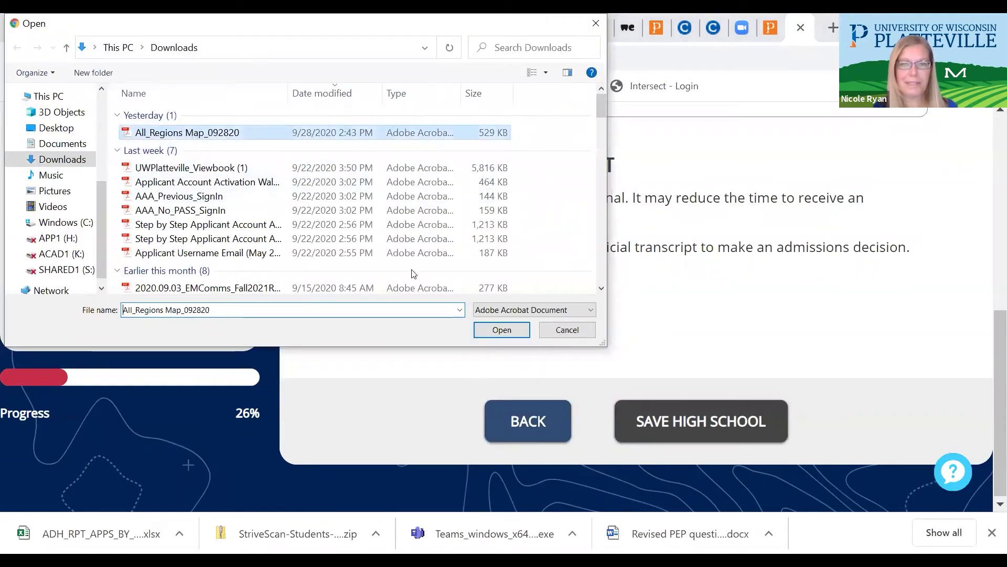
key(Return)
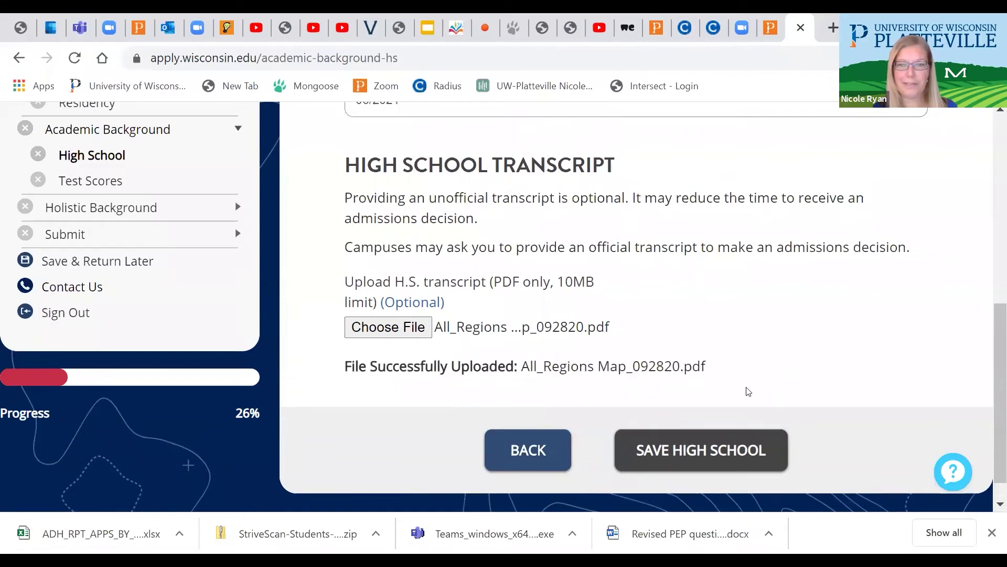
click(691, 451)
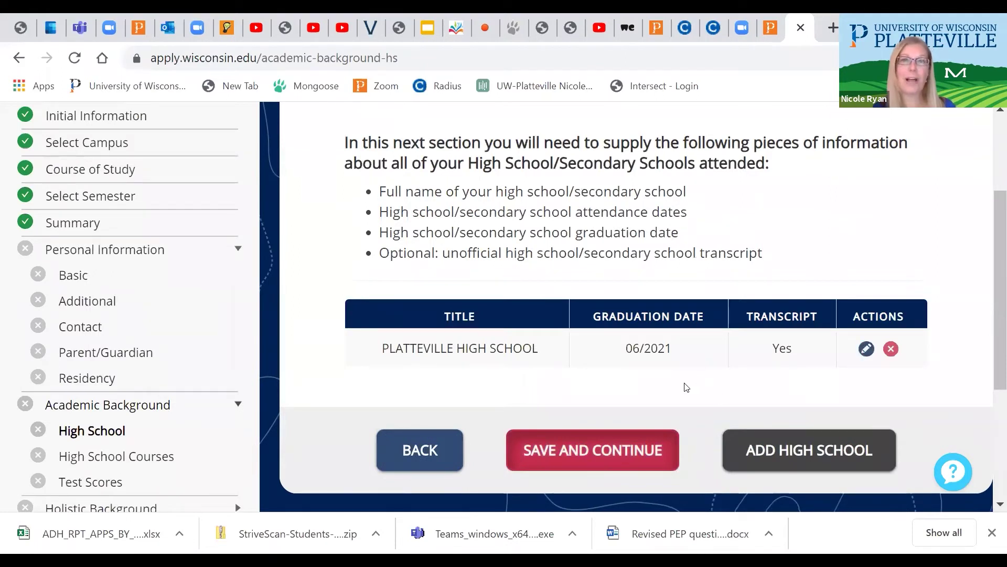
Save the high school section and upload All_Regions Map_092820.pdf as this year's course schedule
click(577, 453)
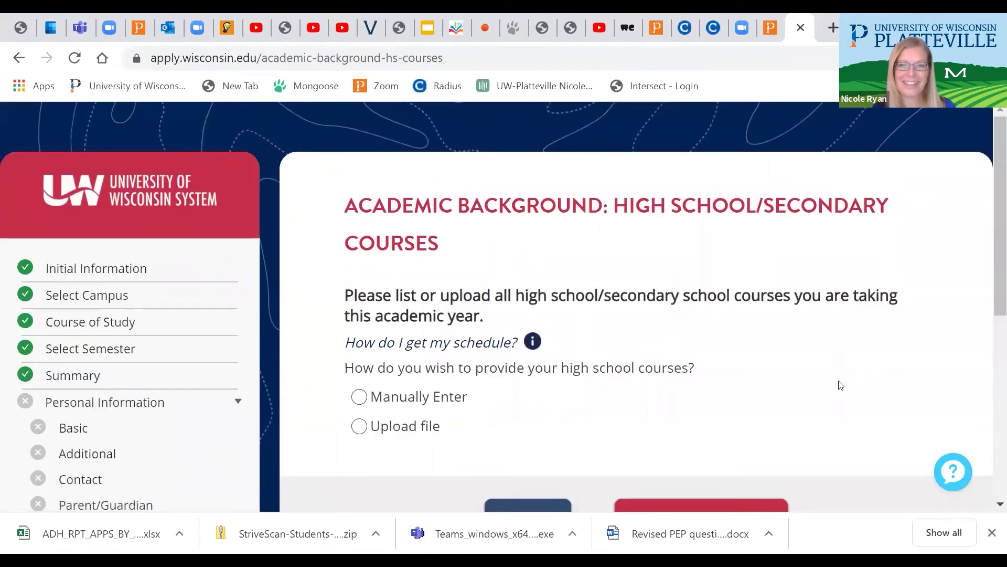
drag(993, 264, 990, 298)
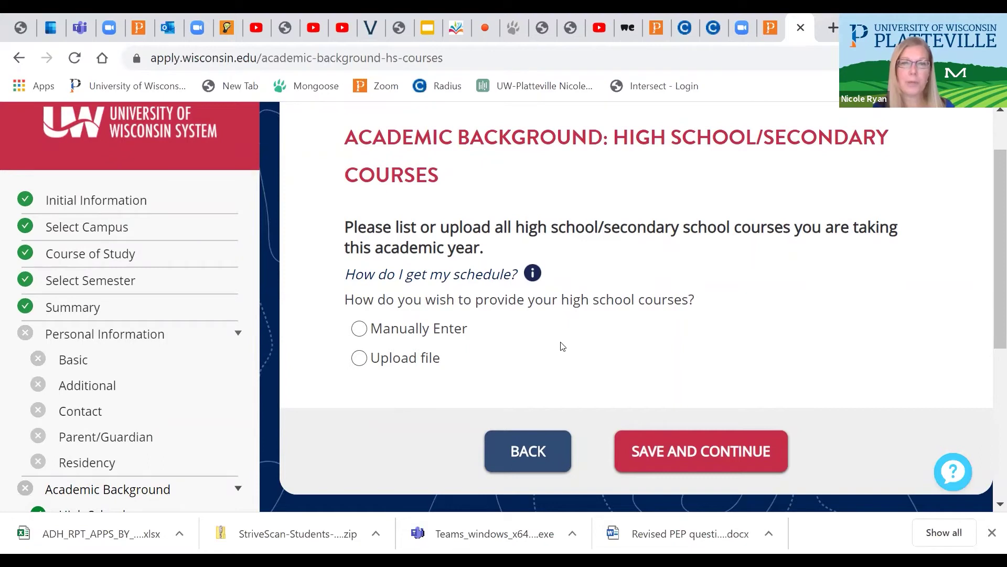
click(359, 358)
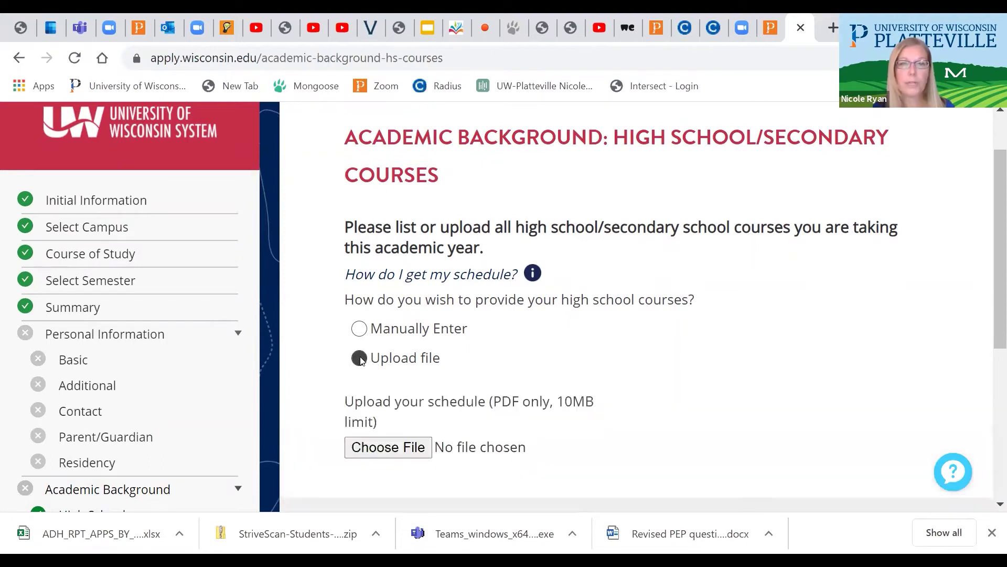
click(372, 451)
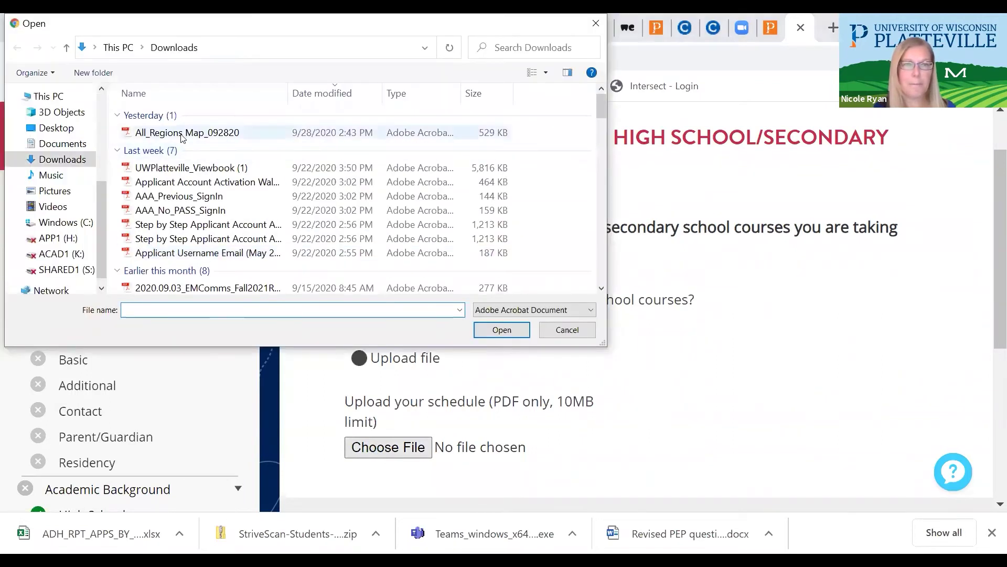
click(182, 134)
double_click(182, 134)
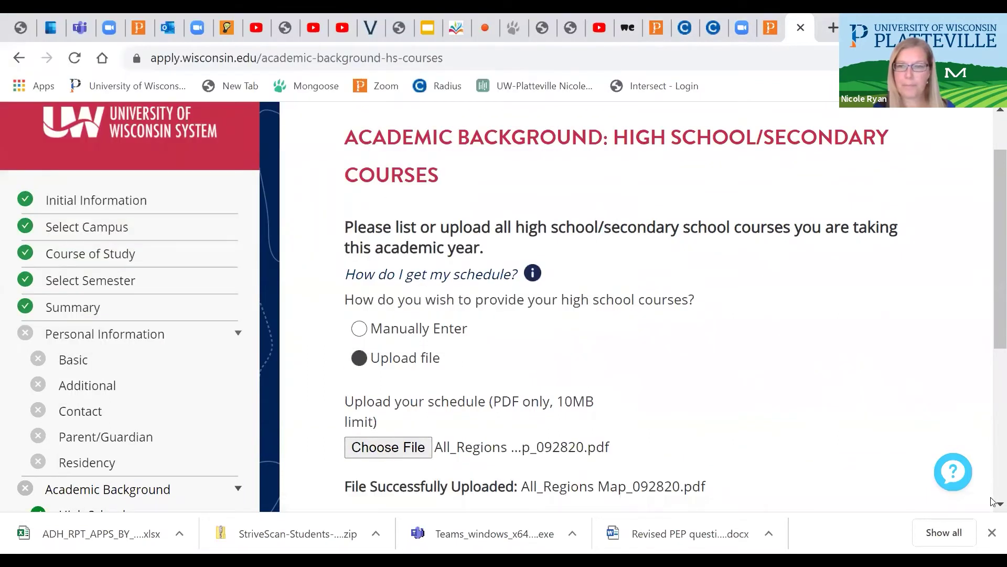
click(992, 504)
scroll(418, 318, down, 3)
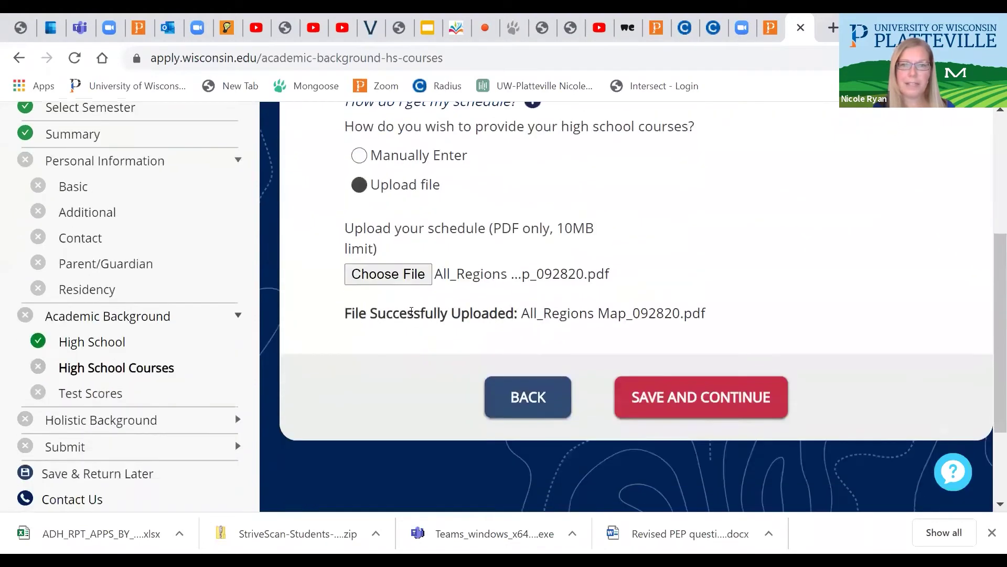
click(679, 397)
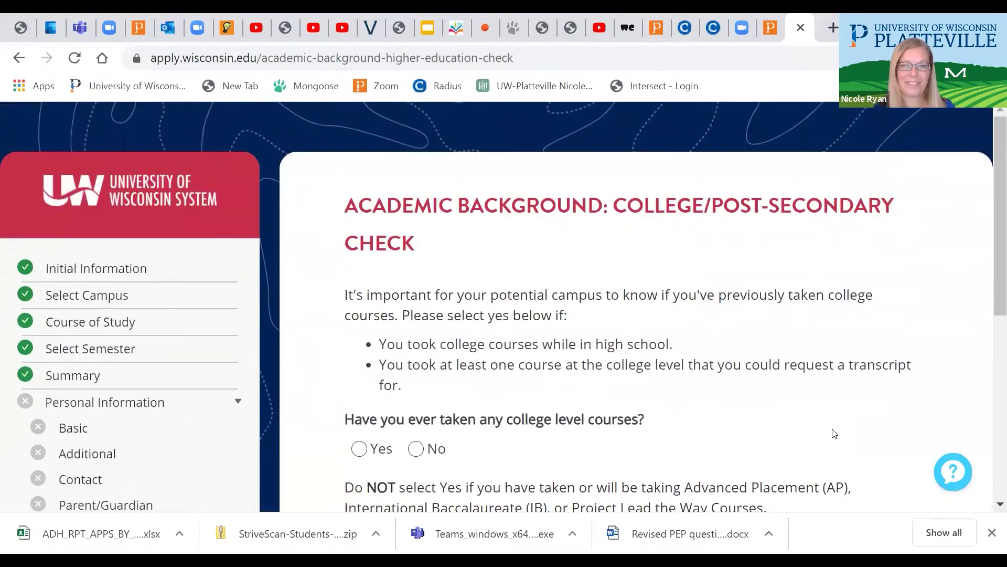
Answer Yes to having taken college-level courses and continue
scroll(993, 504, down, 3)
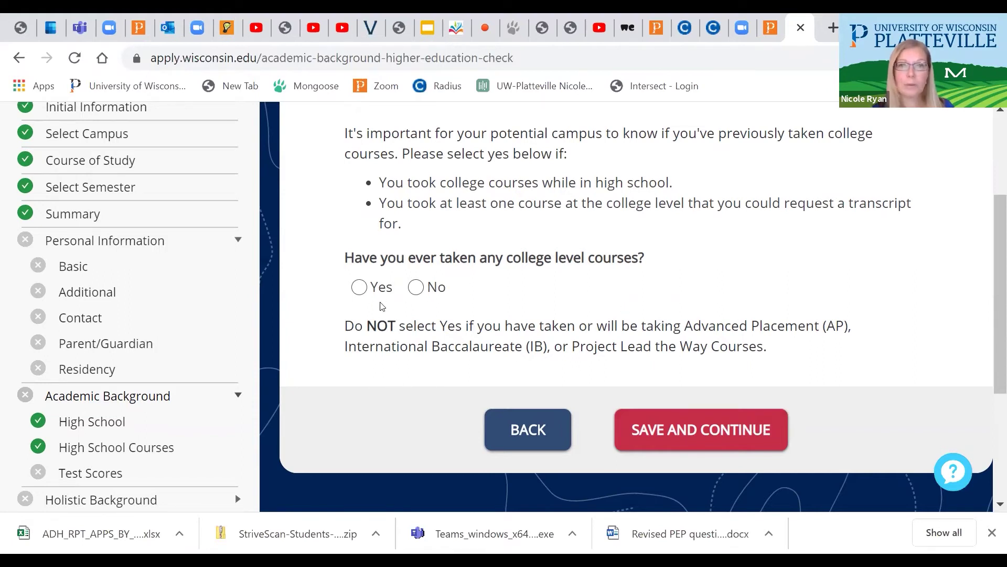
click(360, 288)
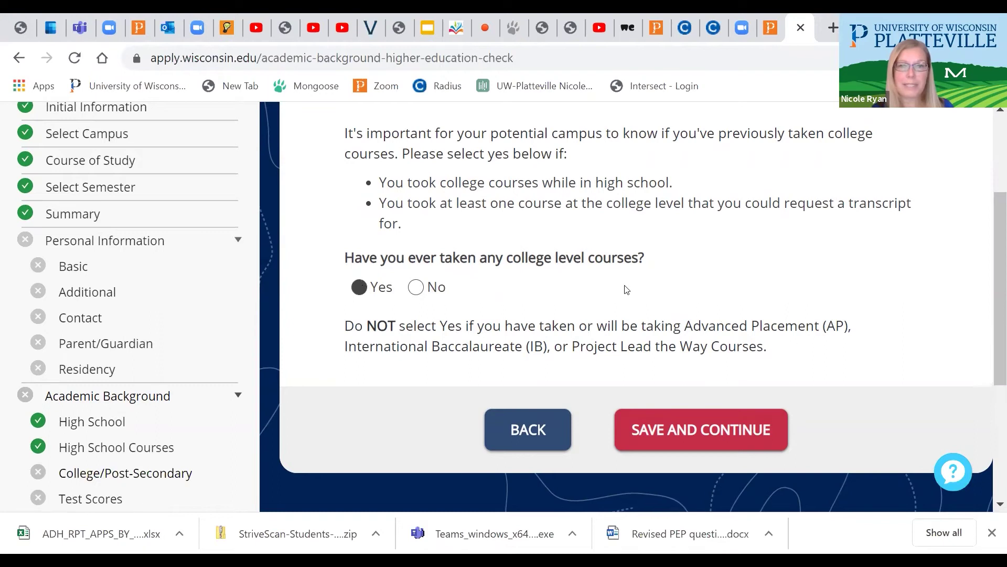
click(681, 434)
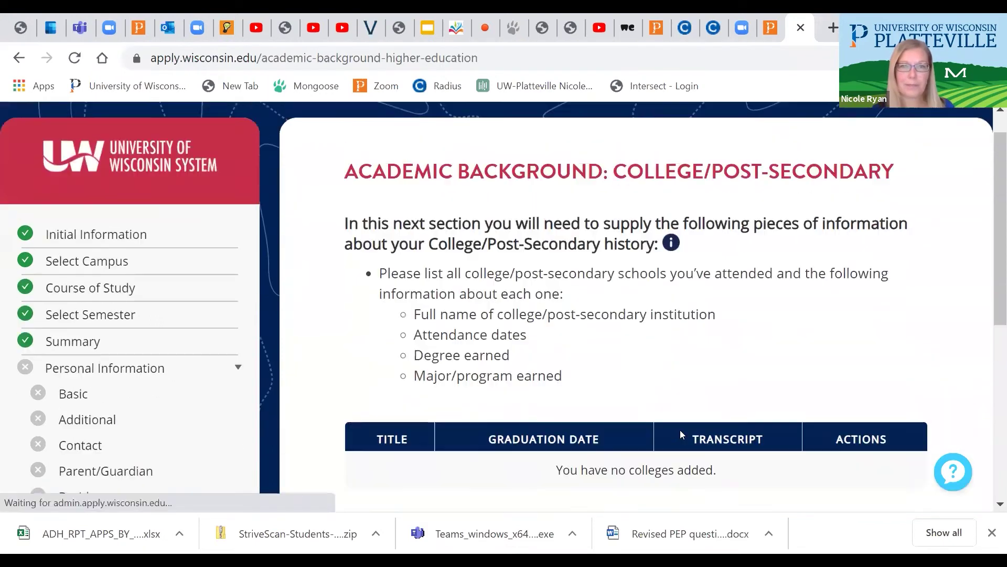
Add a college entry for Blackhawk Technical College, found by searching 'Black'
scroll(993, 507, down, 3)
scroll(993, 507, down, 2)
click(800, 397)
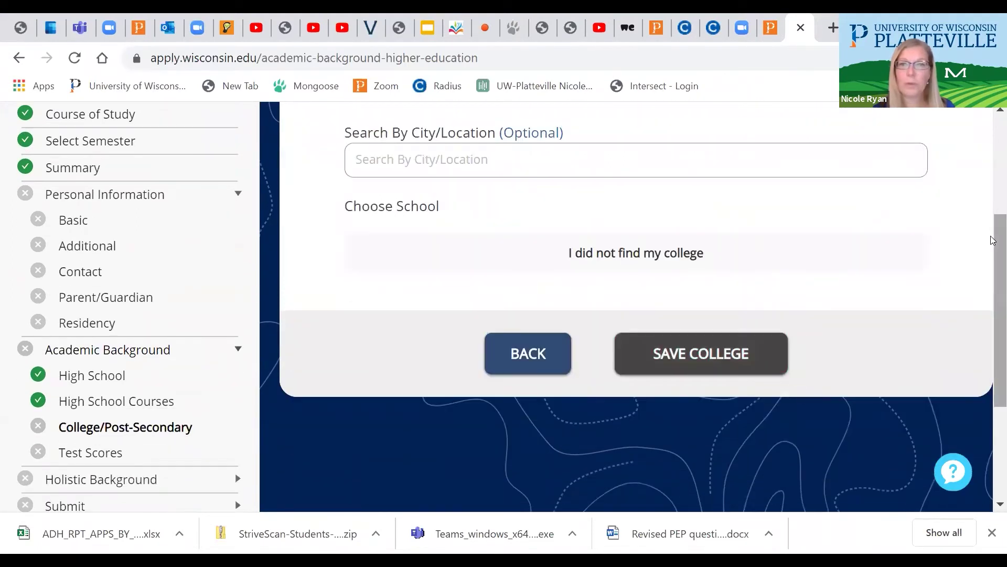
scroll(991, 208, up, 3)
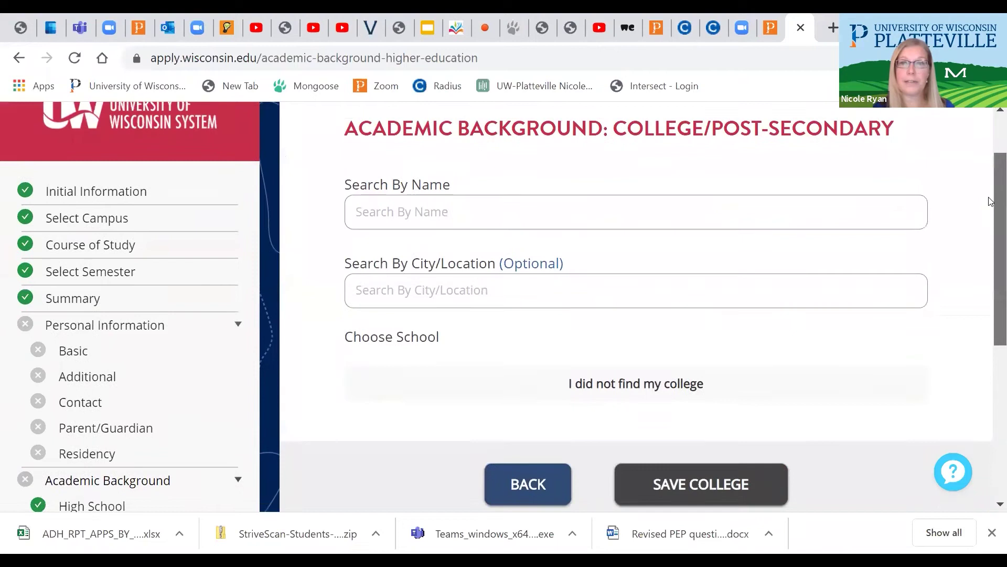
click(425, 221)
text(Black)
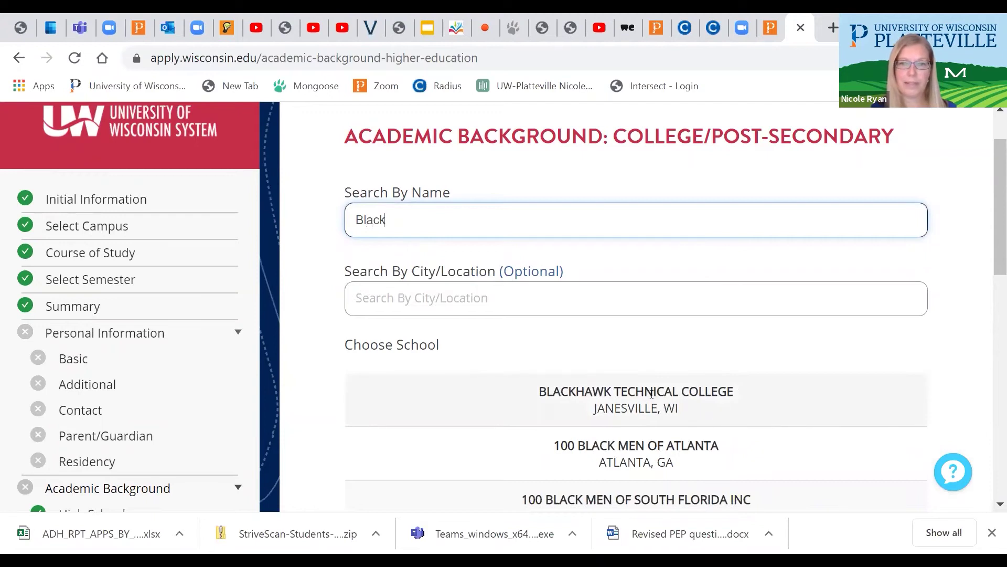
click(632, 402)
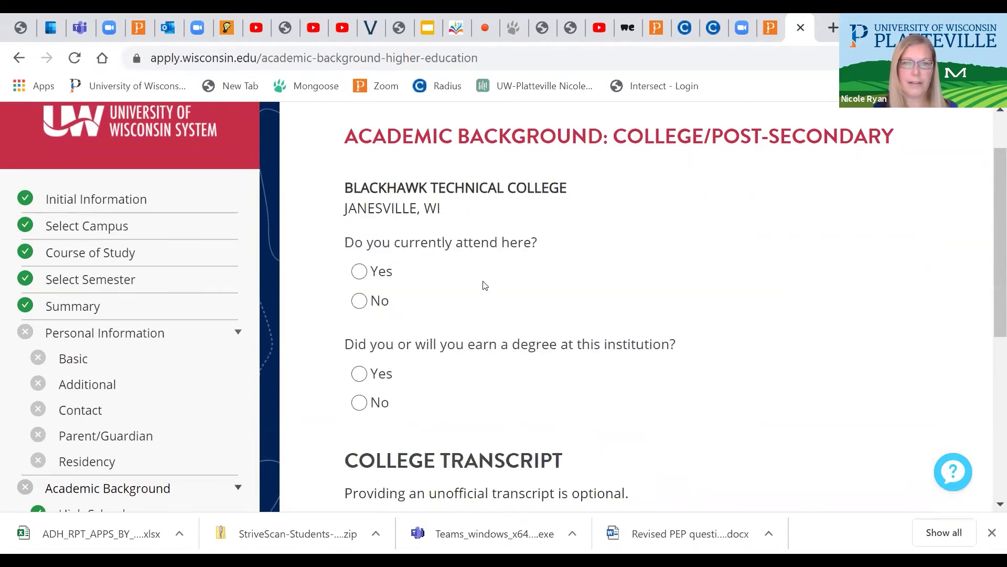
Mark Blackhawk as not currently attended, dates 09/2018–06/2019, with no degree earned
click(361, 301)
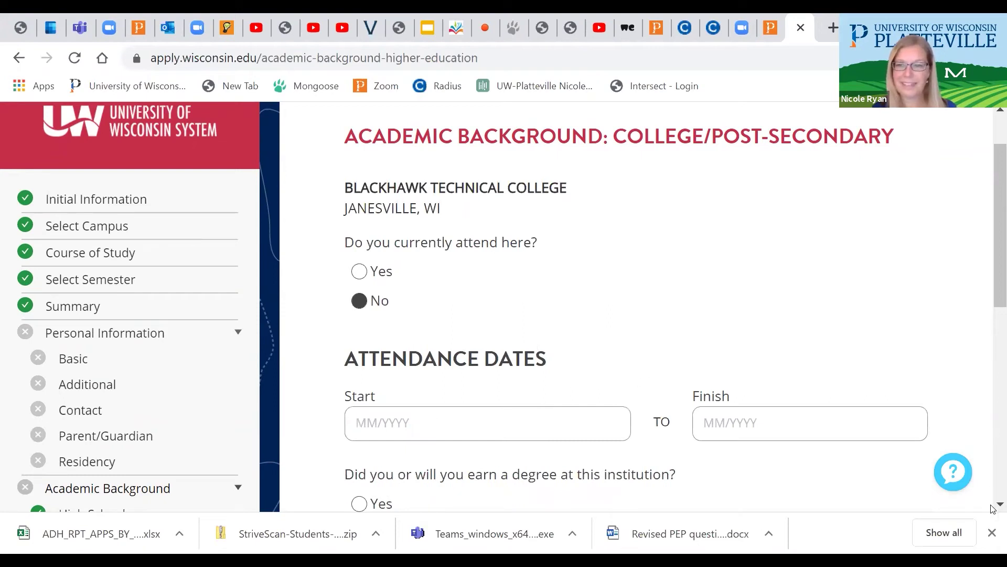
scroll(490, 342, down, 3)
click(457, 289)
text(0)
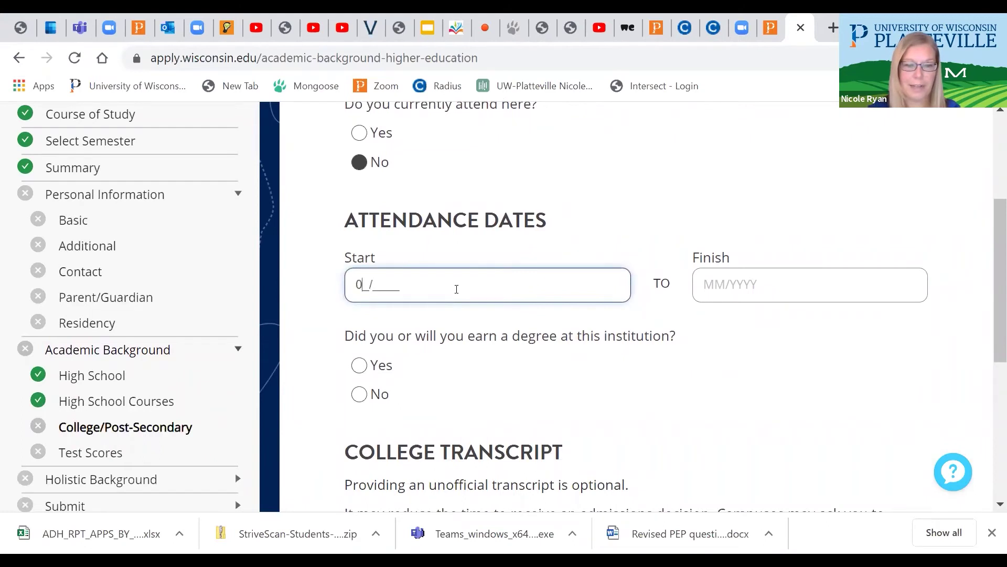
text(9/2018)
key(Tab)
text(06/2019)
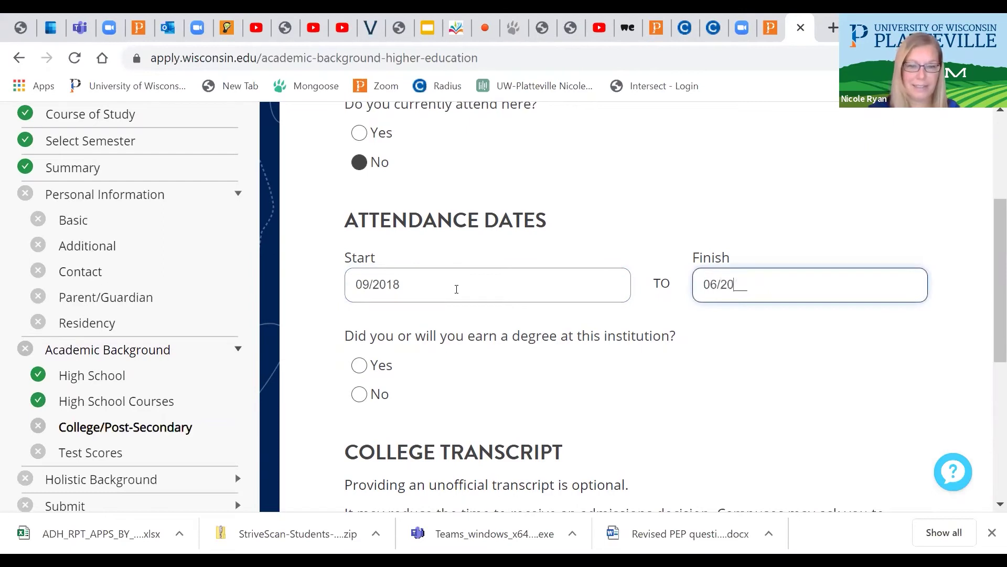
click(362, 393)
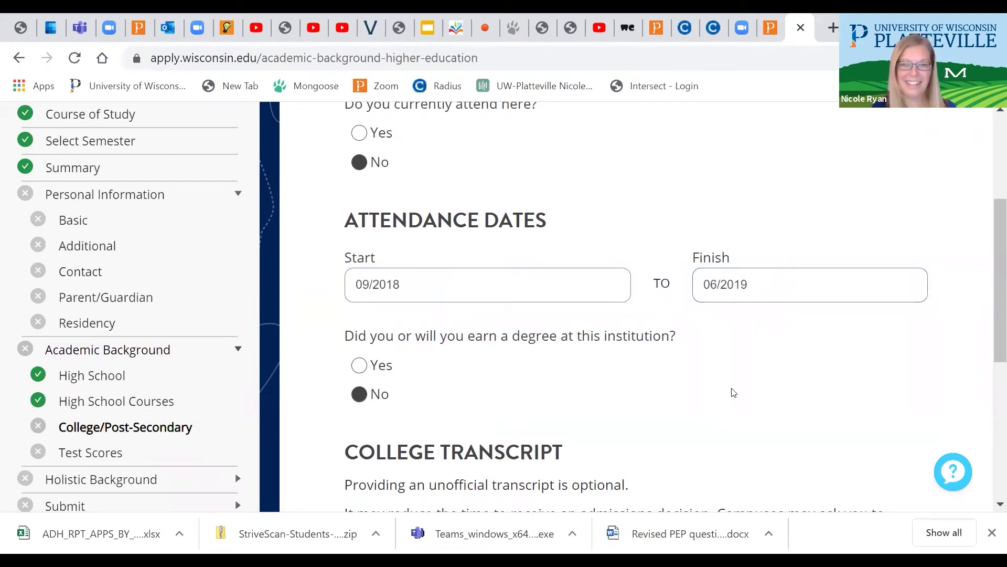
click(992, 504)
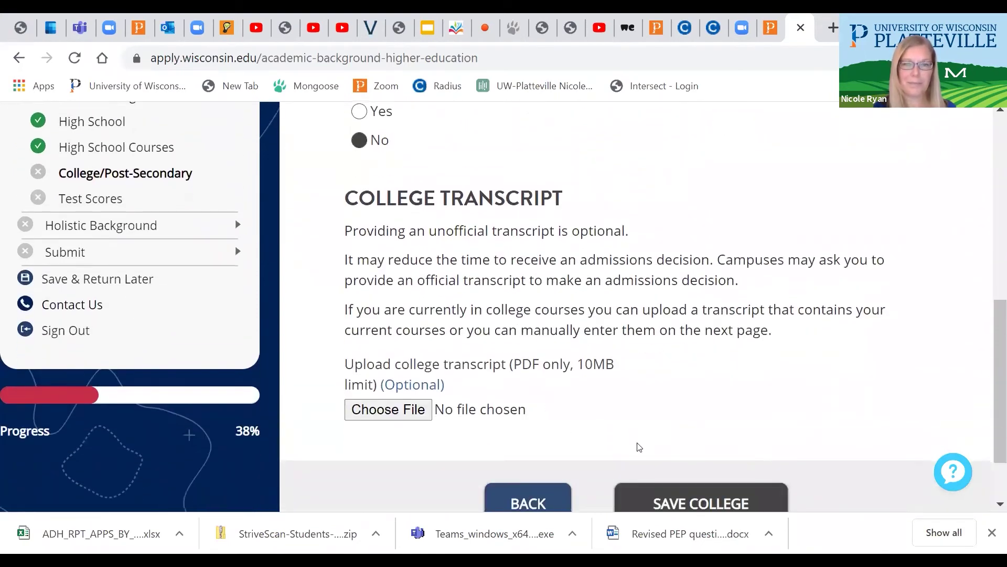
Attach All_Regions Map_092820.pdf as the Blackhawk transcript and save the college
click(992, 504)
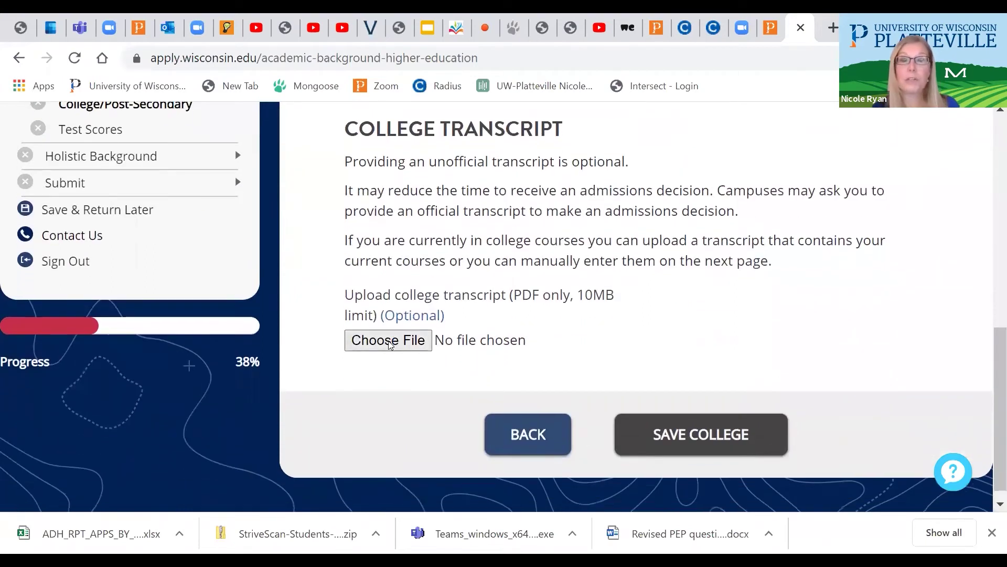
click(389, 344)
click(154, 138)
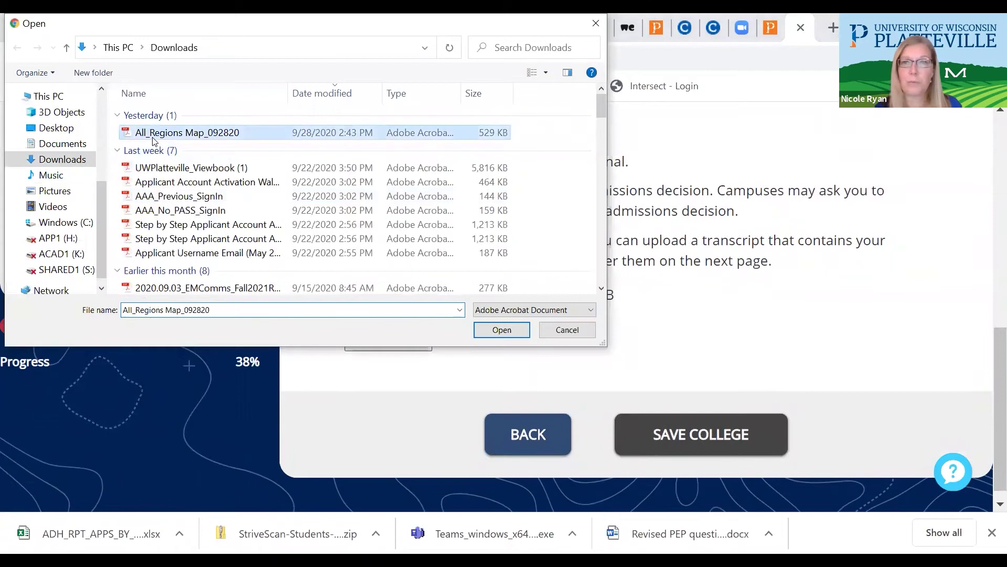
click(502, 330)
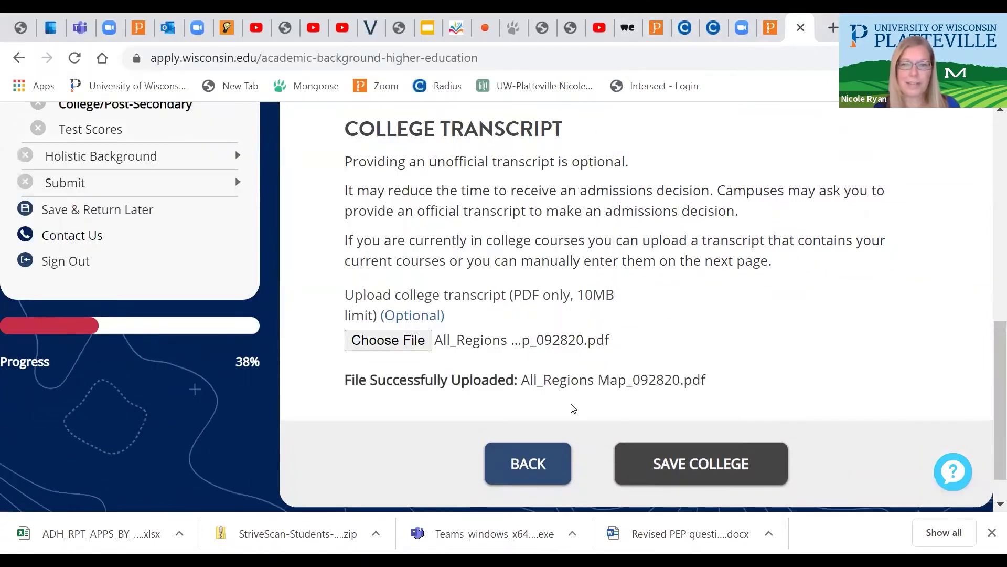
click(682, 461)
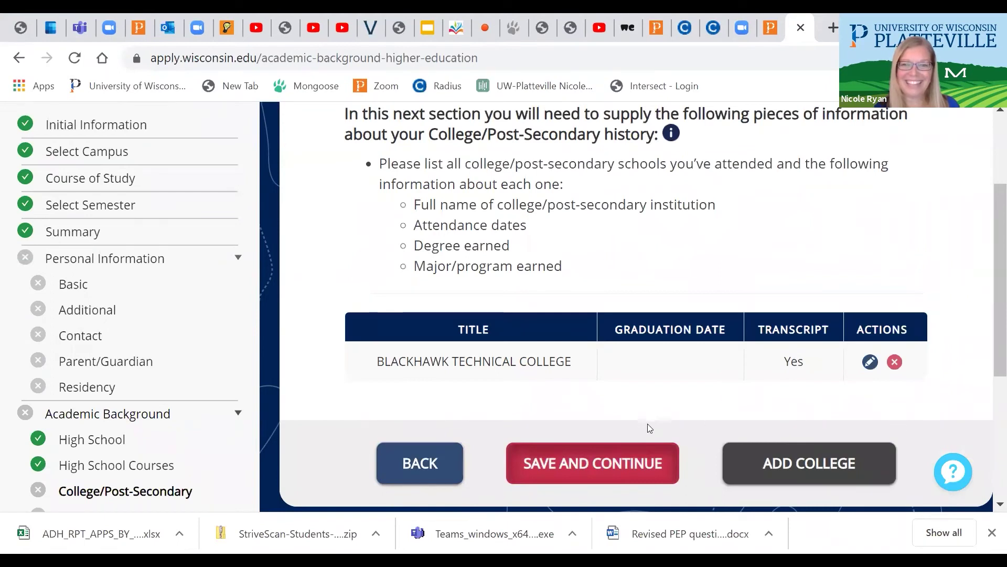
Choose Option 1 to have ACT/SAT scores considered and save the Test Scores page
click(572, 461)
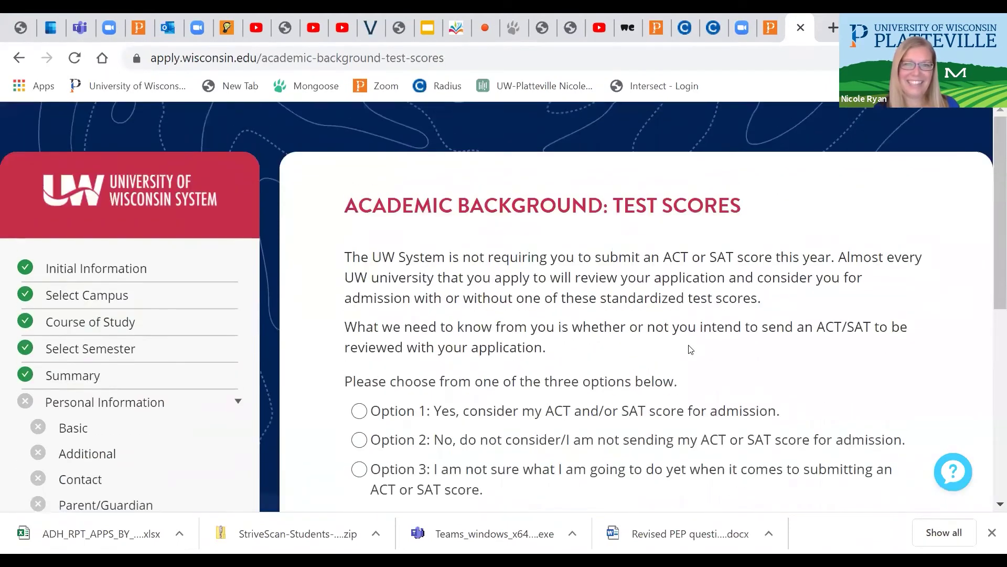
drag(993, 272, 989, 306)
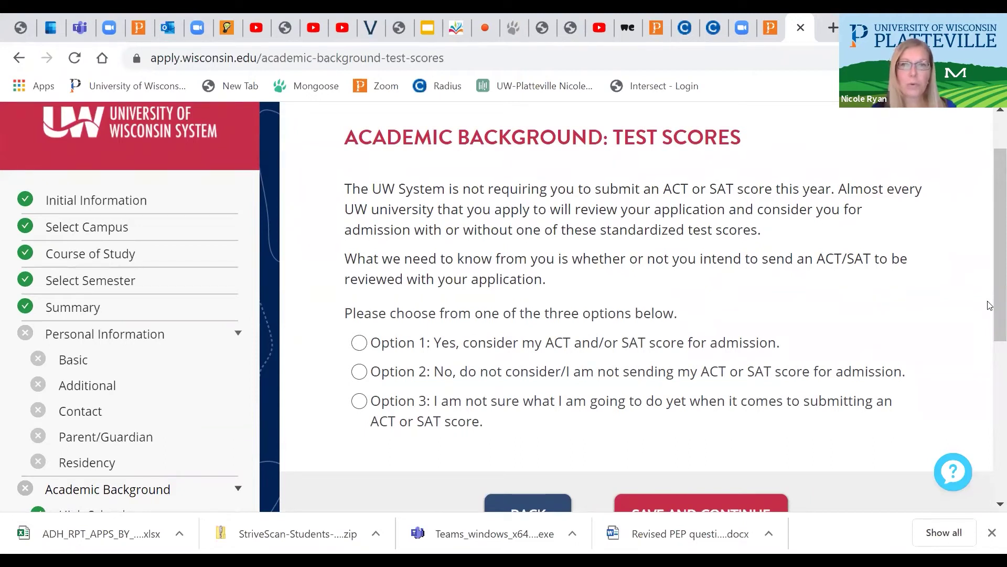
click(360, 343)
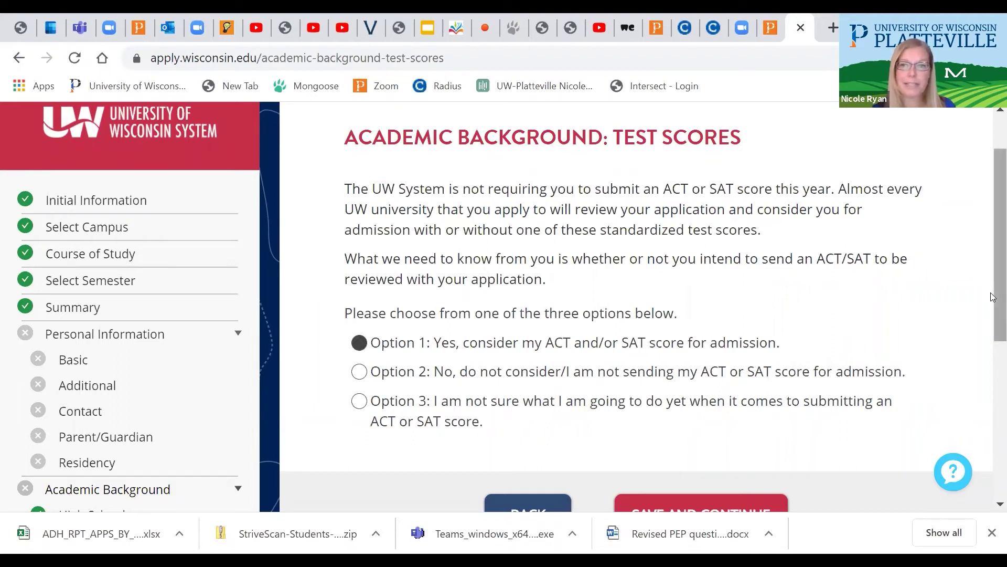
drag(993, 297, 992, 332)
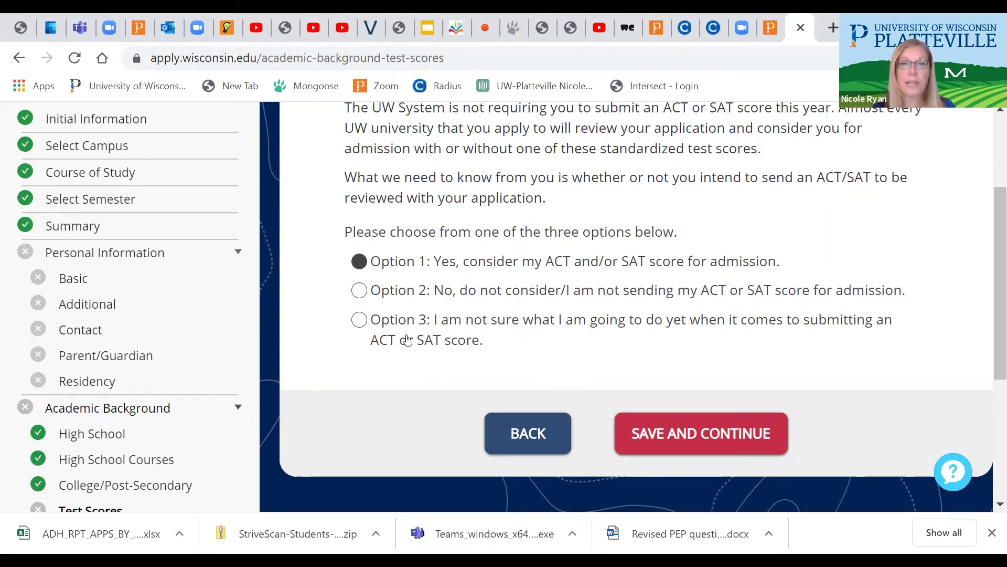
click(694, 431)
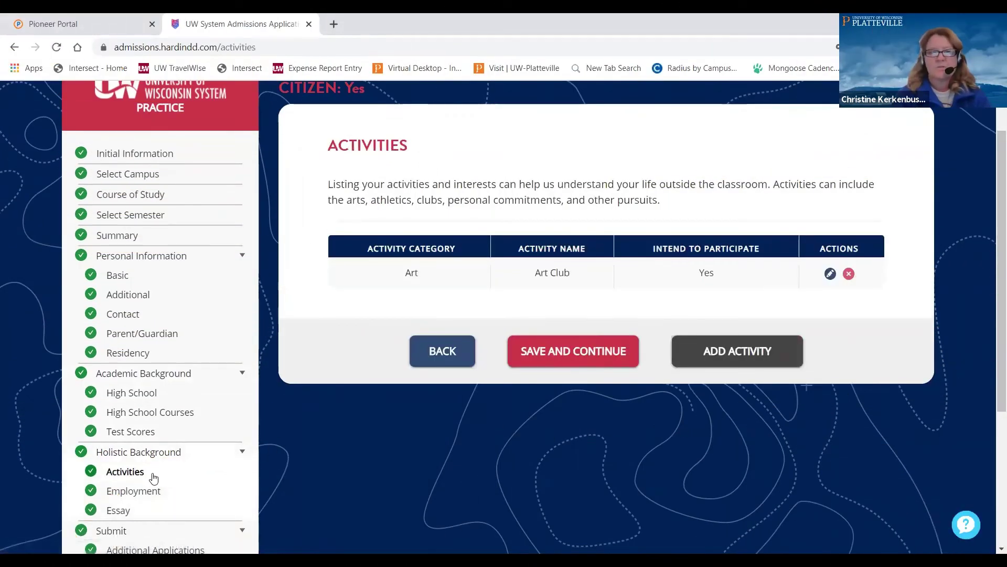
Reopen the Art Club activity, leave its category as Art, and save it
click(151, 451)
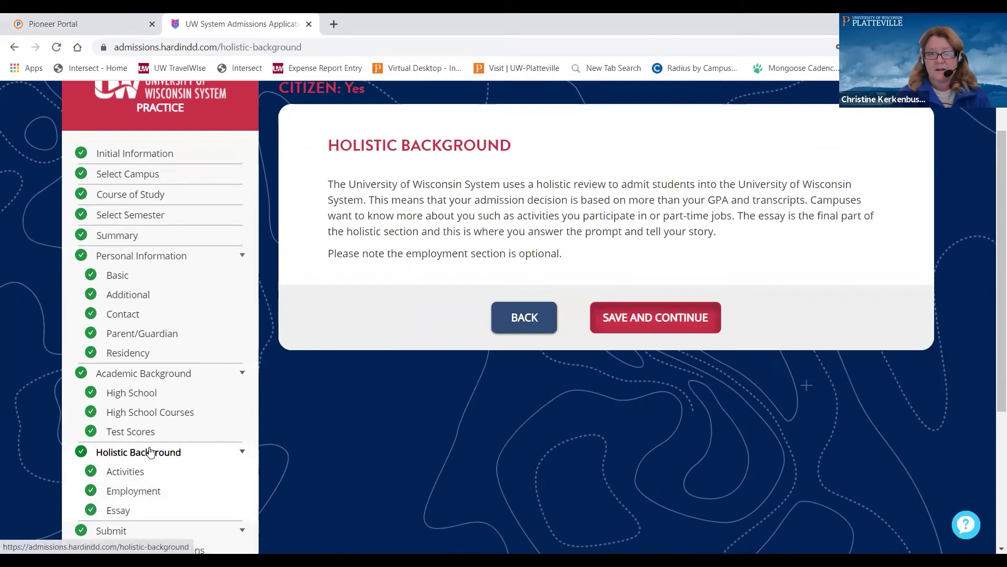
click(132, 472)
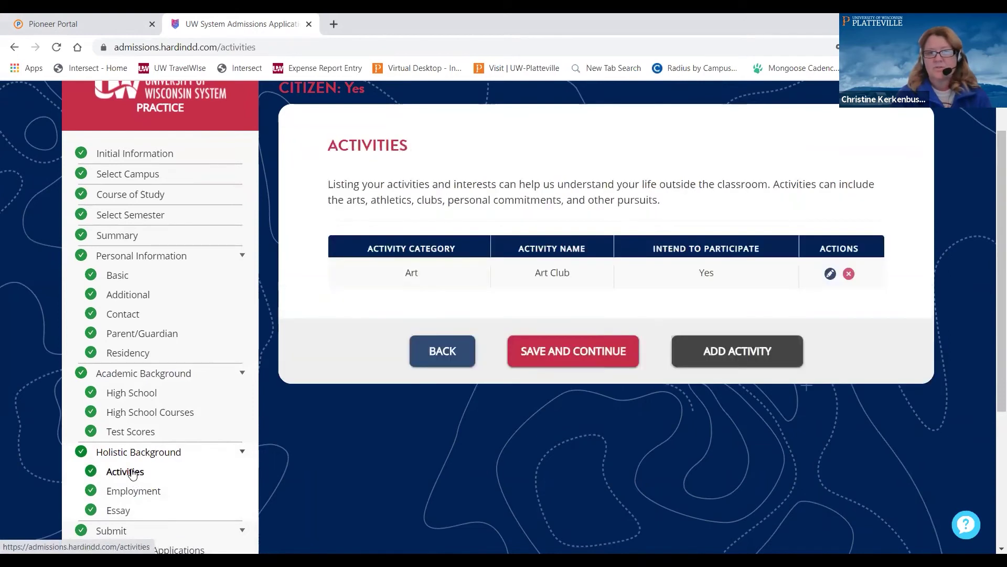
click(830, 273)
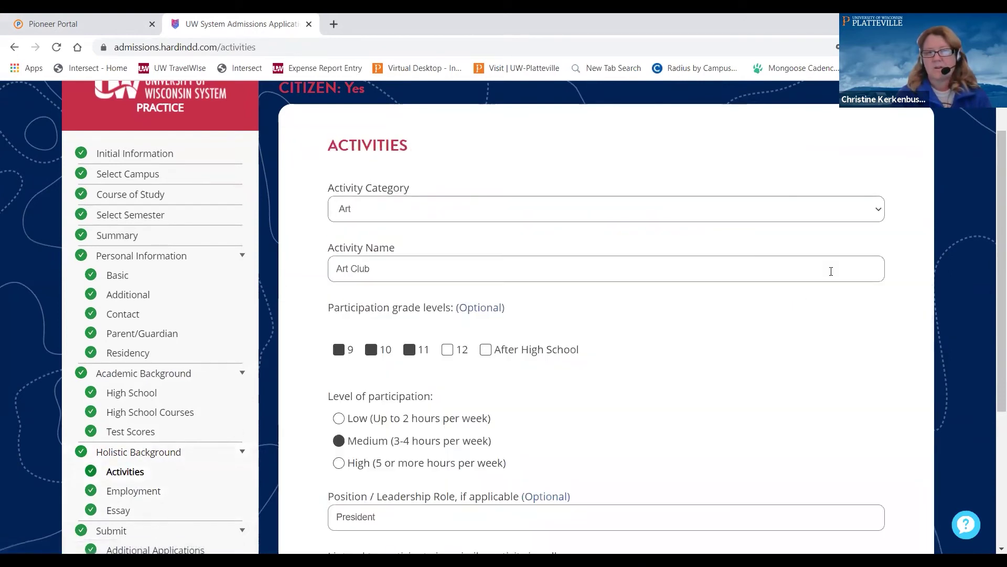
click(886, 209)
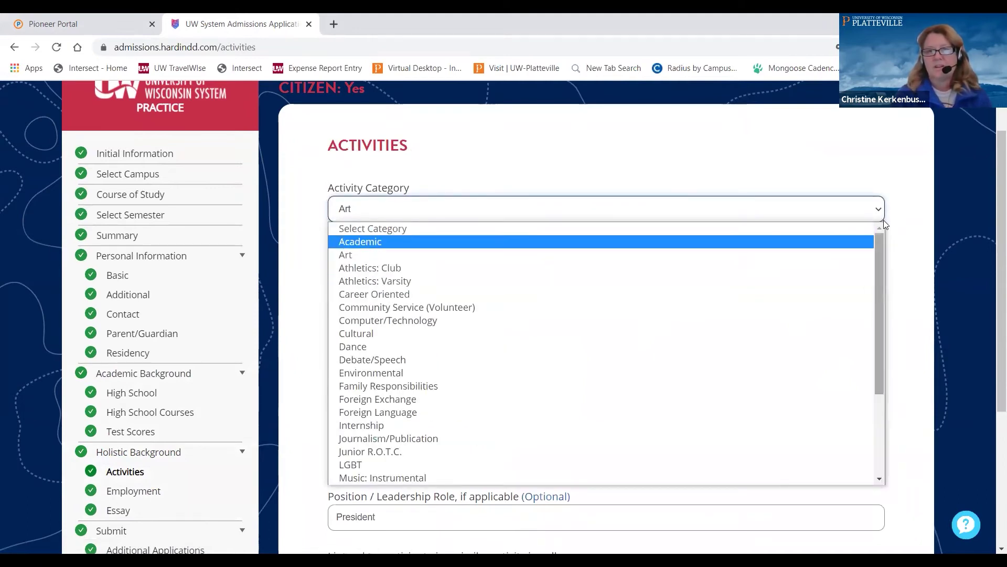
click(906, 219)
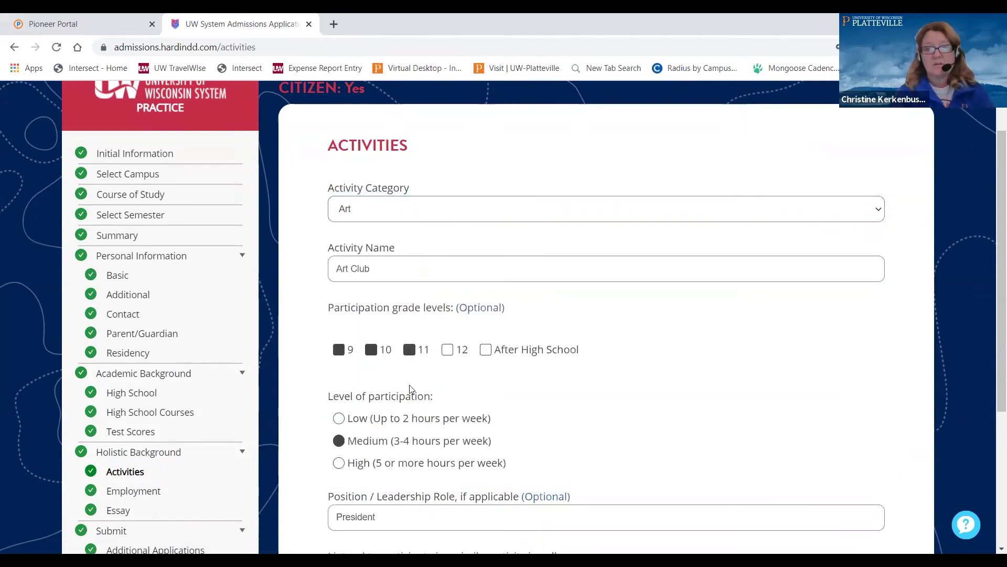
scroll(422, 415, down, 1)
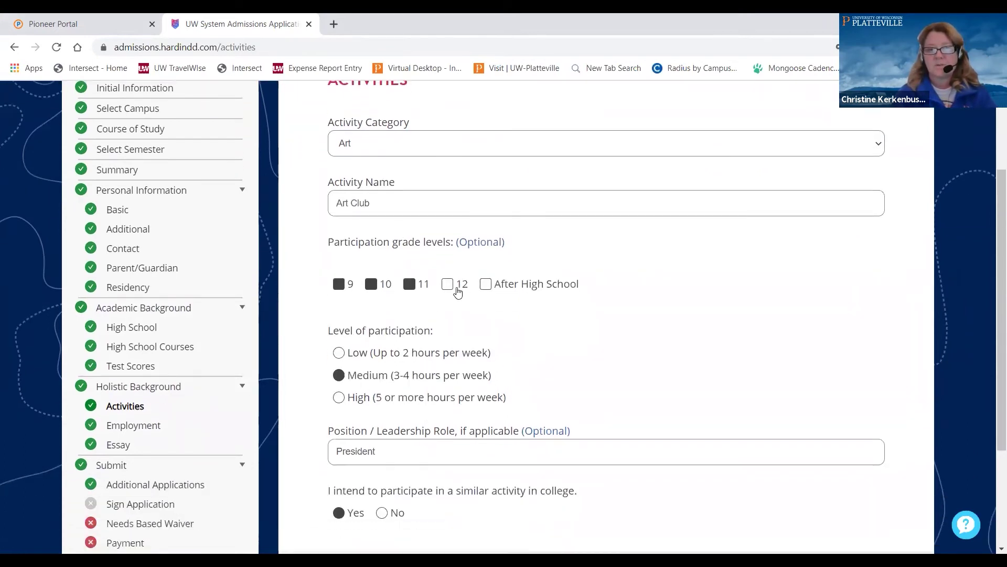
scroll(446, 383, down, 1)
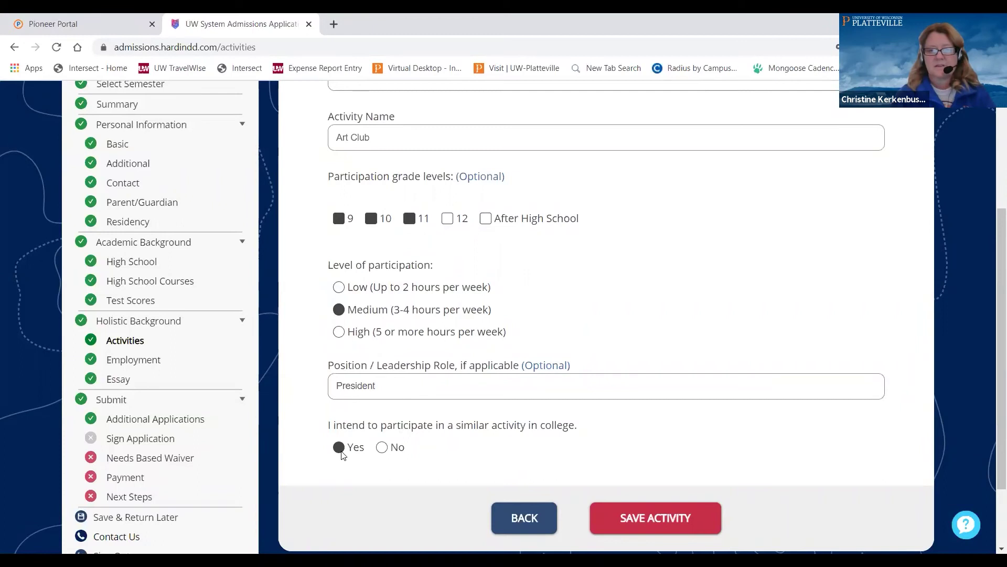
click(664, 522)
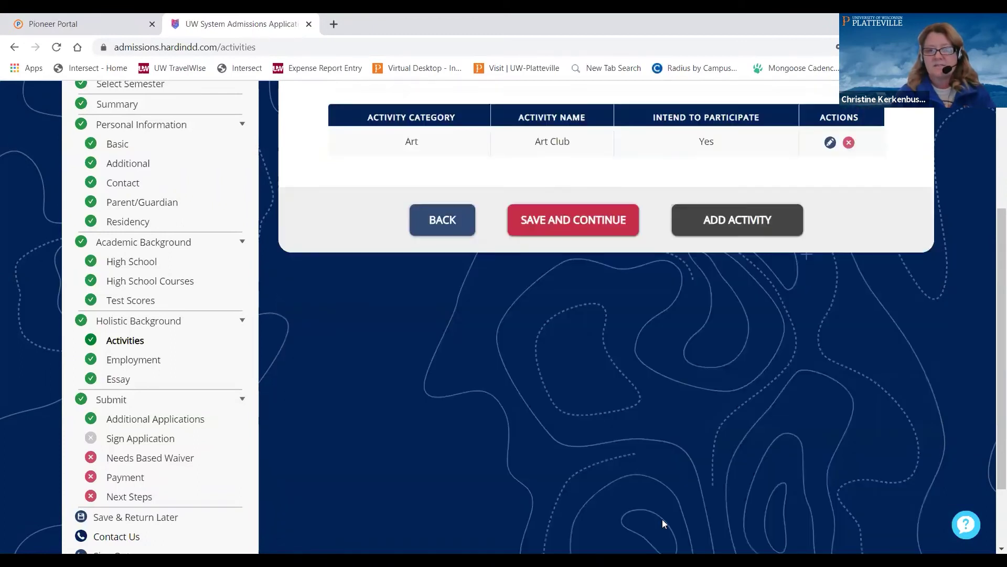
Start a new activity, then abandon it and return to the activities list
click(746, 222)
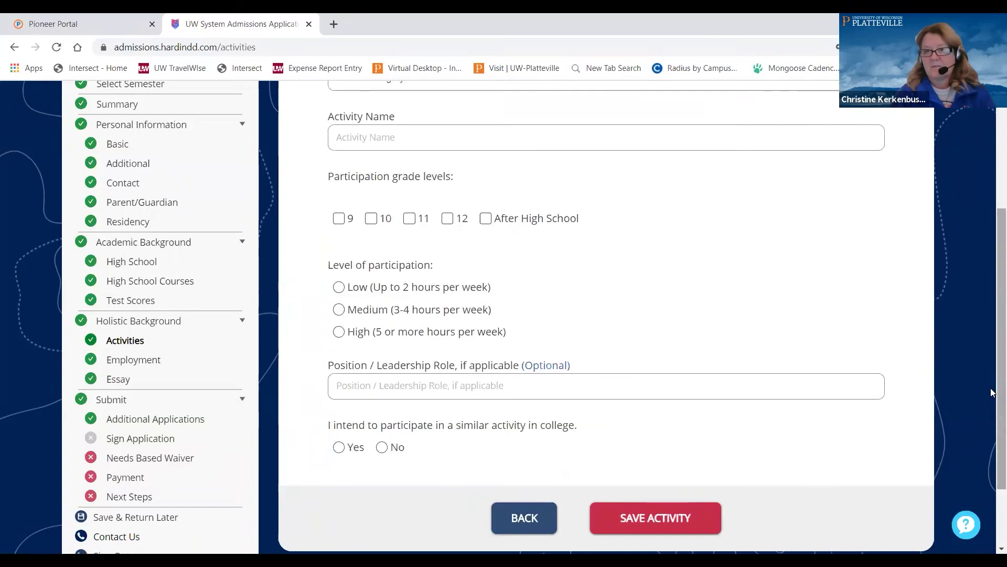
scroll(993, 392, up, 4)
scroll(877, 455, down, 4)
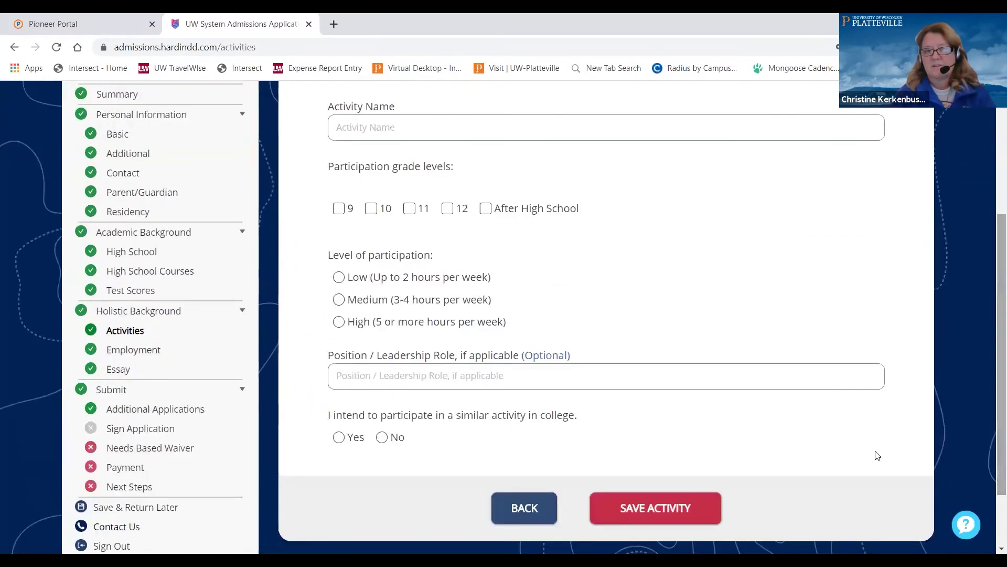
click(540, 512)
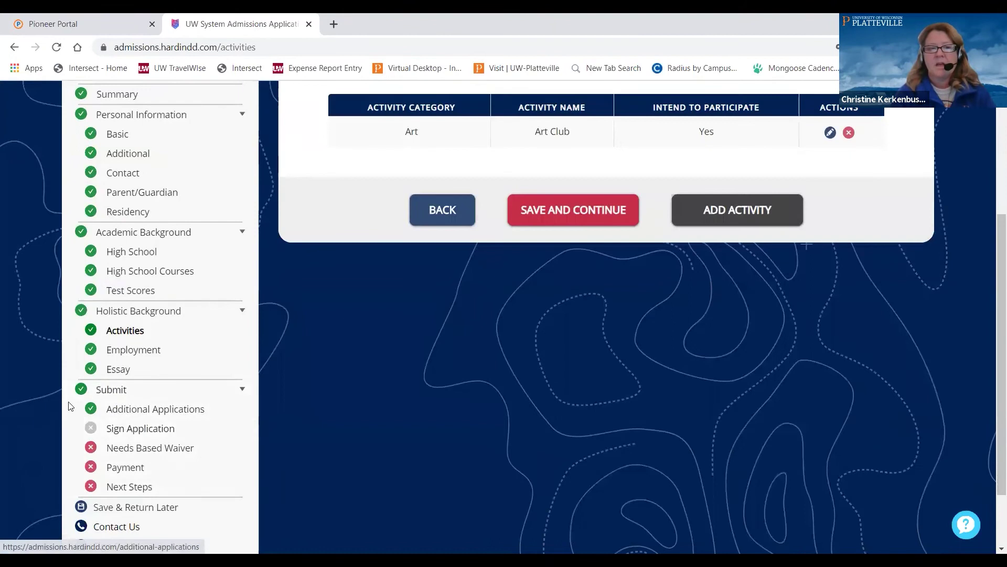
Save the Employment section, arriving at Review Application with only signature and payment left
click(119, 352)
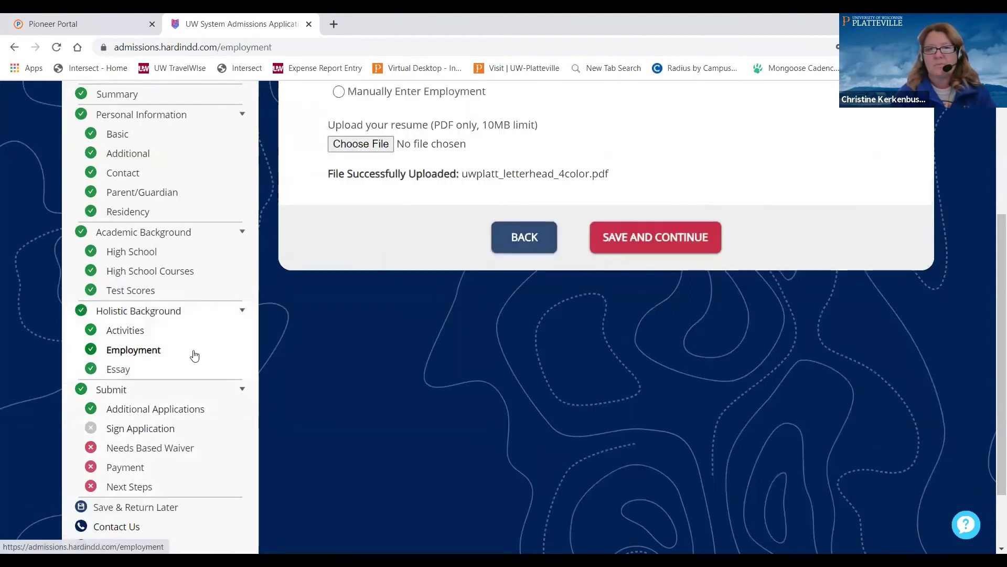
scroll(475, 294, up, 4)
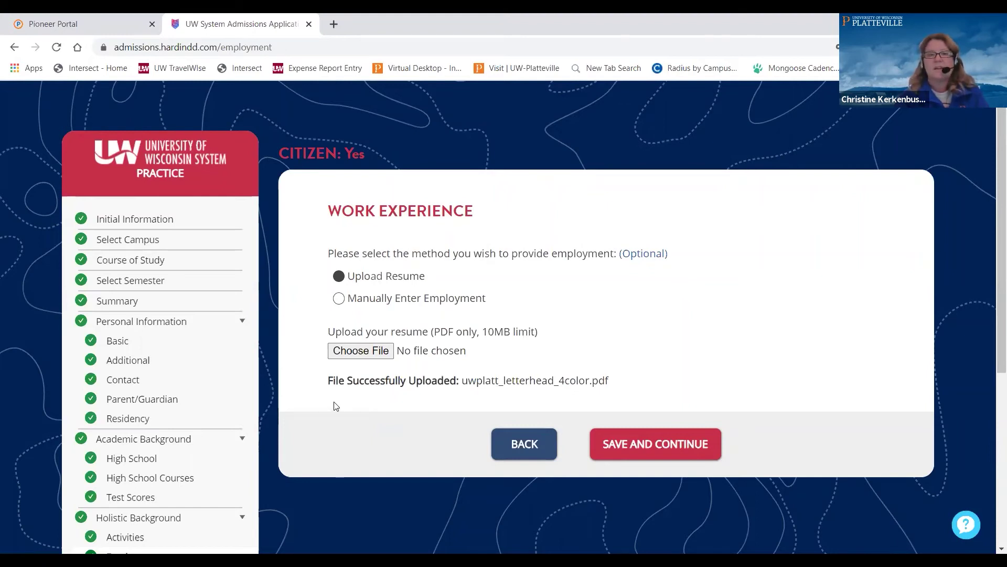
click(667, 450)
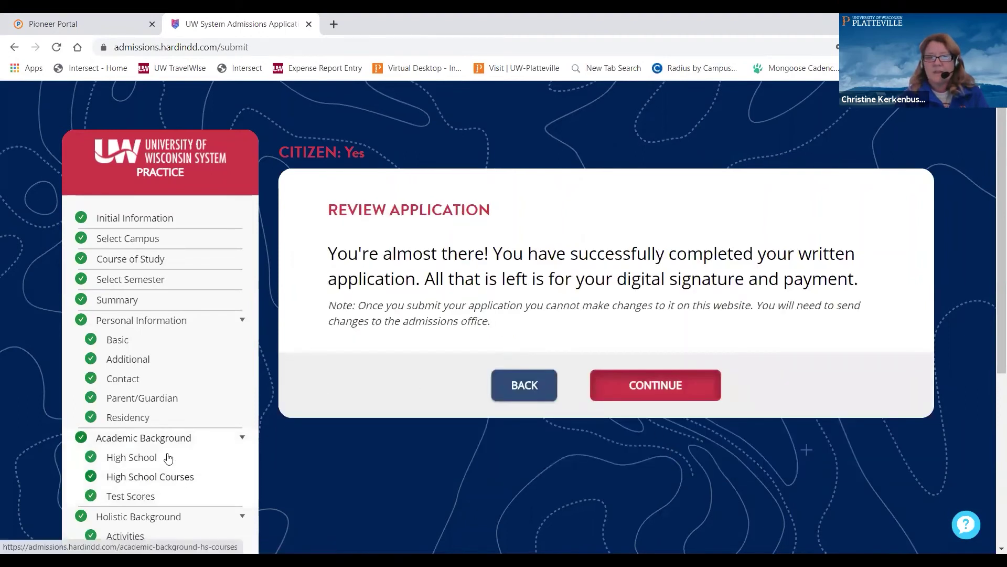
scroll(164, 456, down, 1)
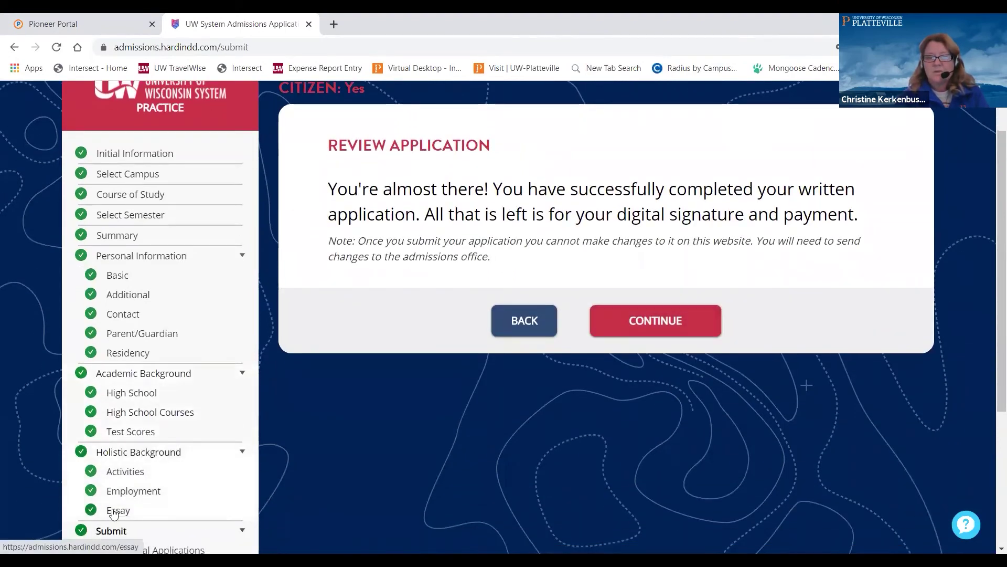
Save the 'Go Pioneers.' essay, reaching the UW-Platteville Fall 2021 Submit Application summary
click(116, 510)
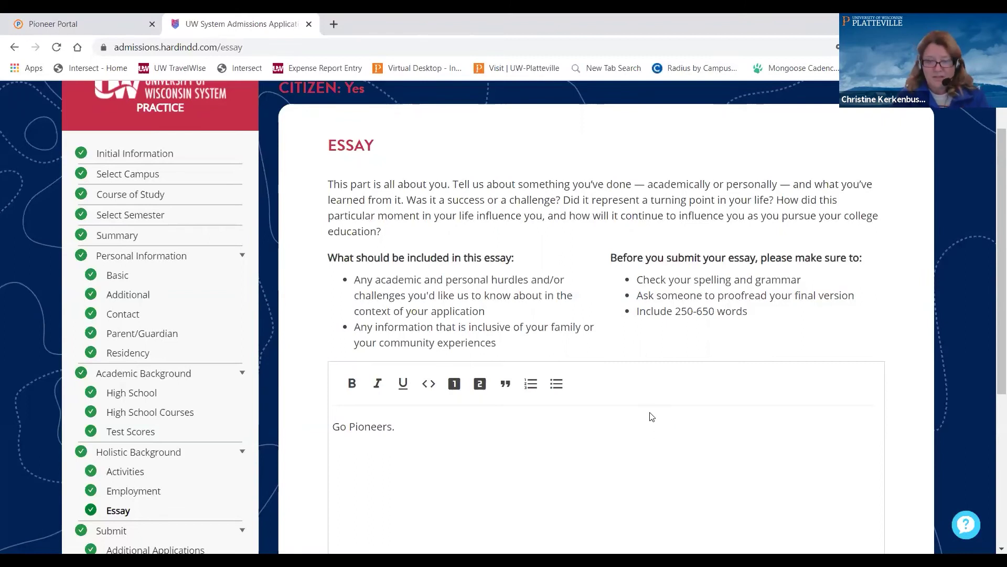
scroll(658, 413, down, 1)
scroll(658, 412, down, 2)
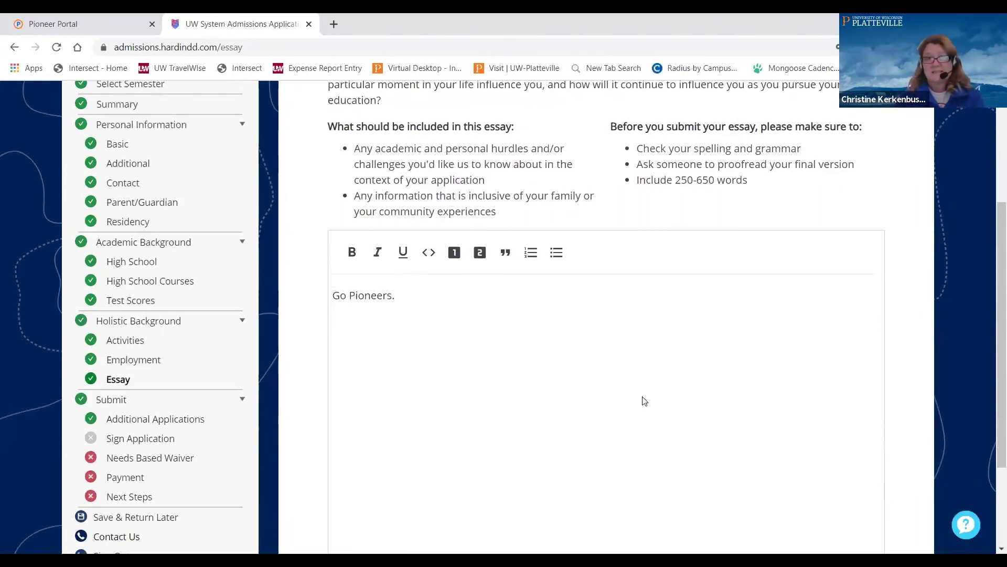
scroll(440, 350, down, 3)
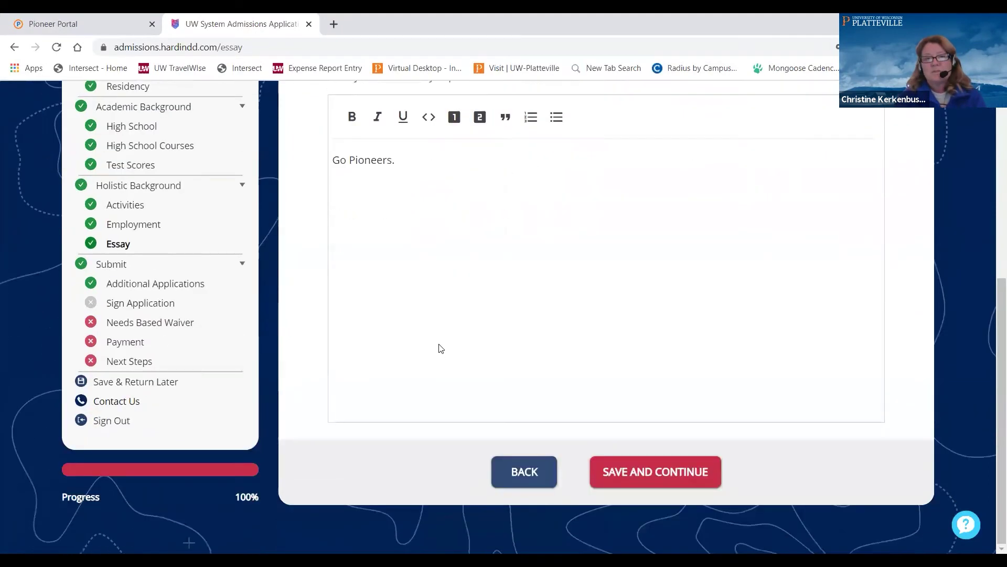
click(652, 474)
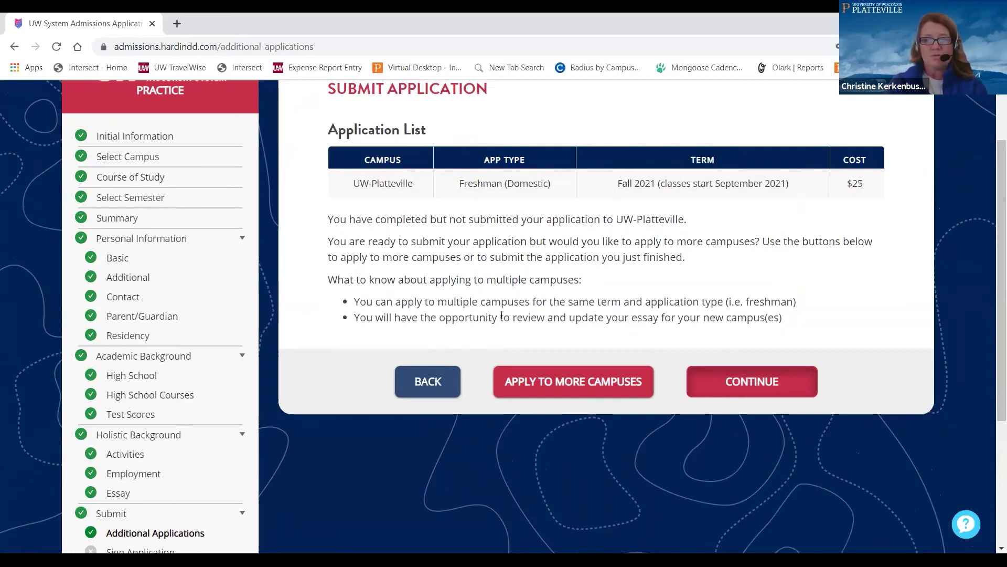
Go to Sign Application to show the UW-Platteville confirmation signature statement
scroll(571, 430, down, 1)
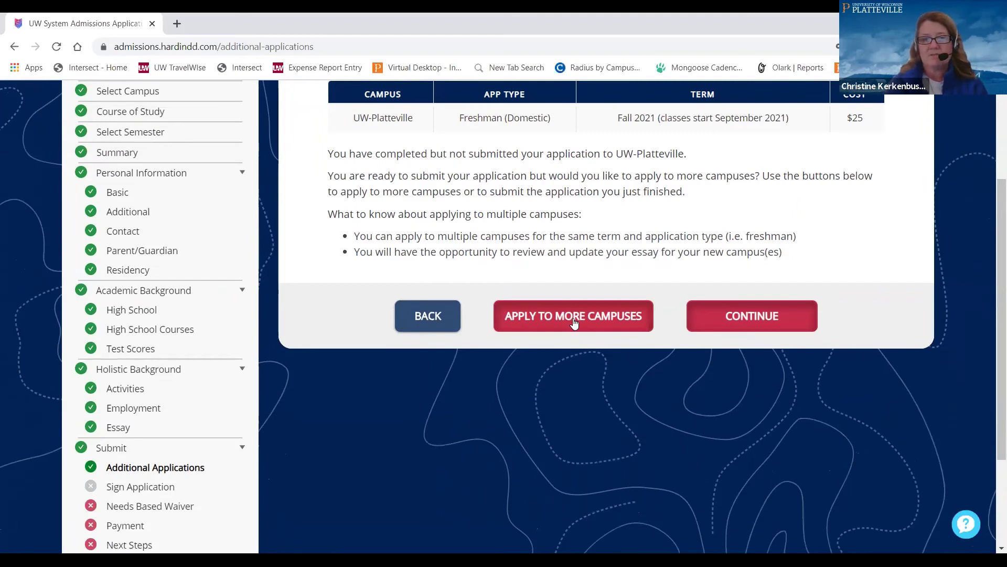
click(160, 487)
scroll(829, 362, up, 3)
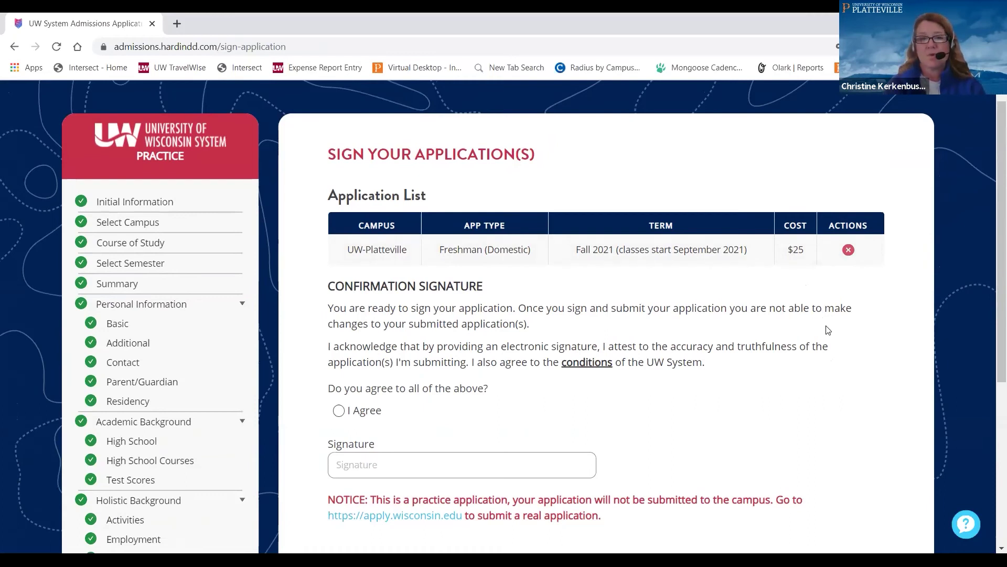
scroll(828, 330, down, 1)
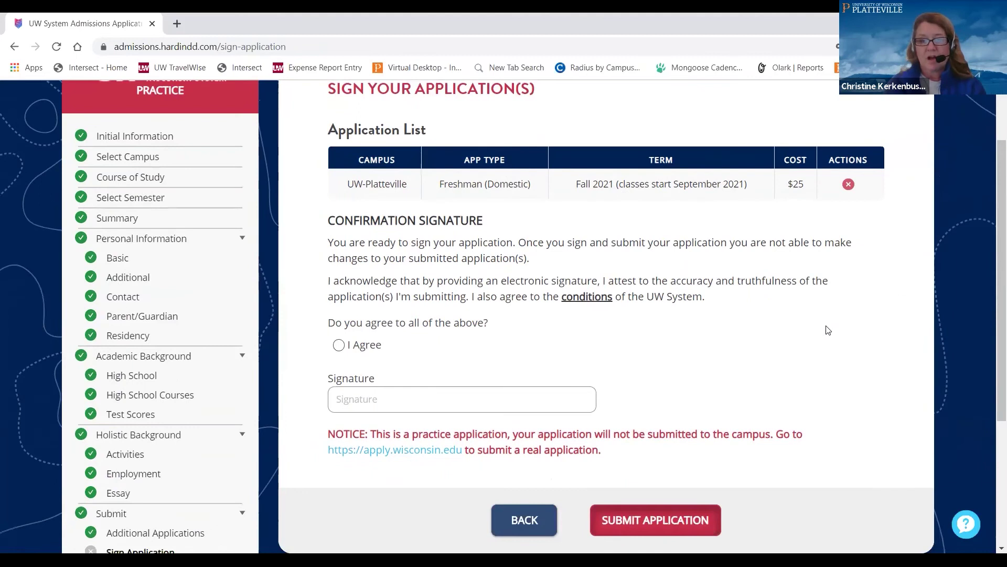
scroll(828, 330, down, 1)
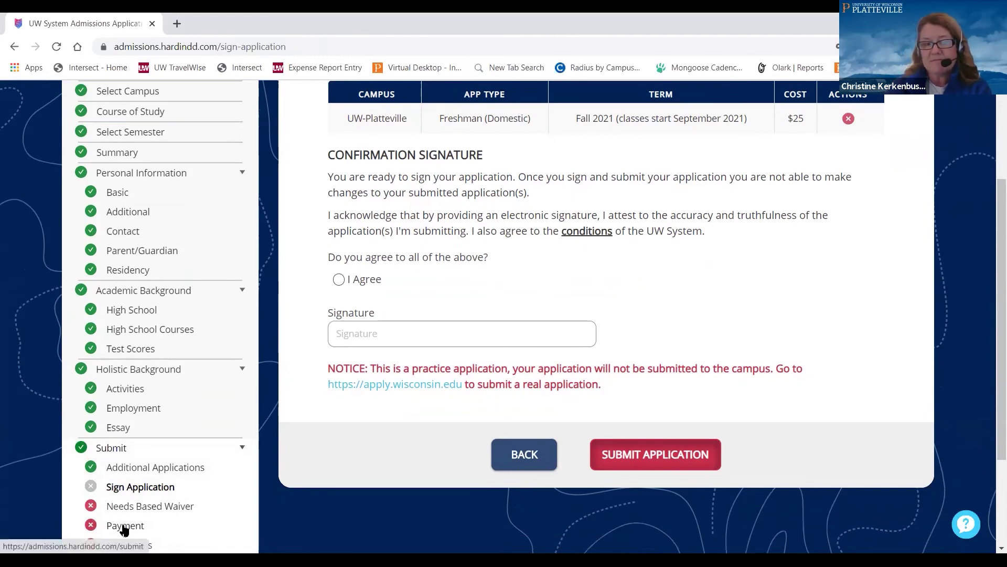
scroll(517, 287, up, 2)
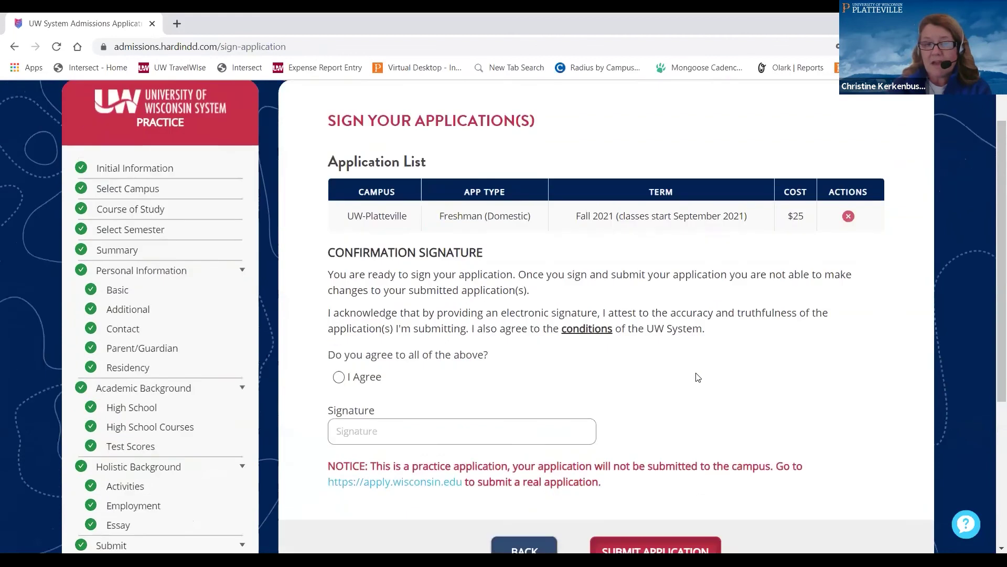
scroll(524, 368, down, 1)
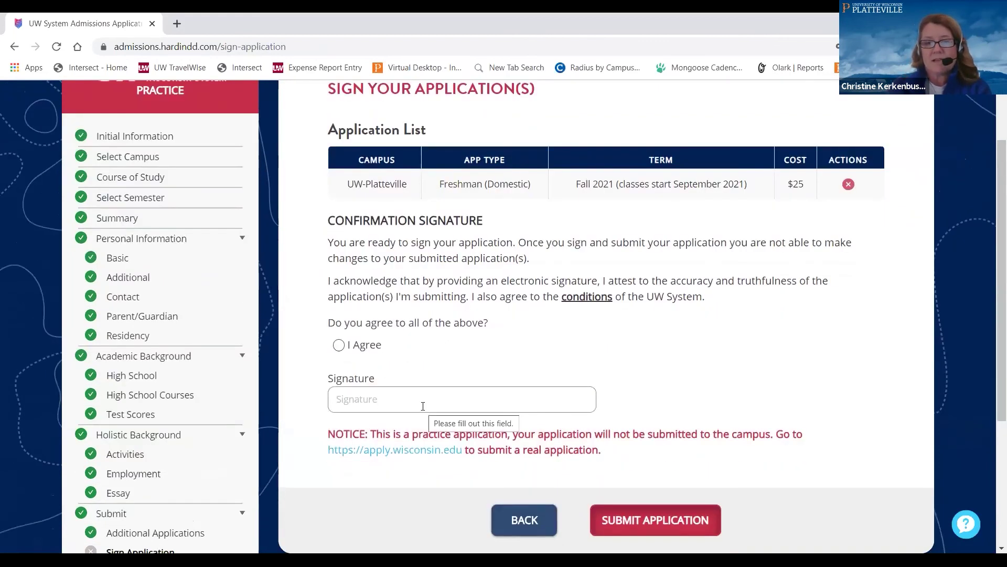
scroll(423, 406, down, 1)
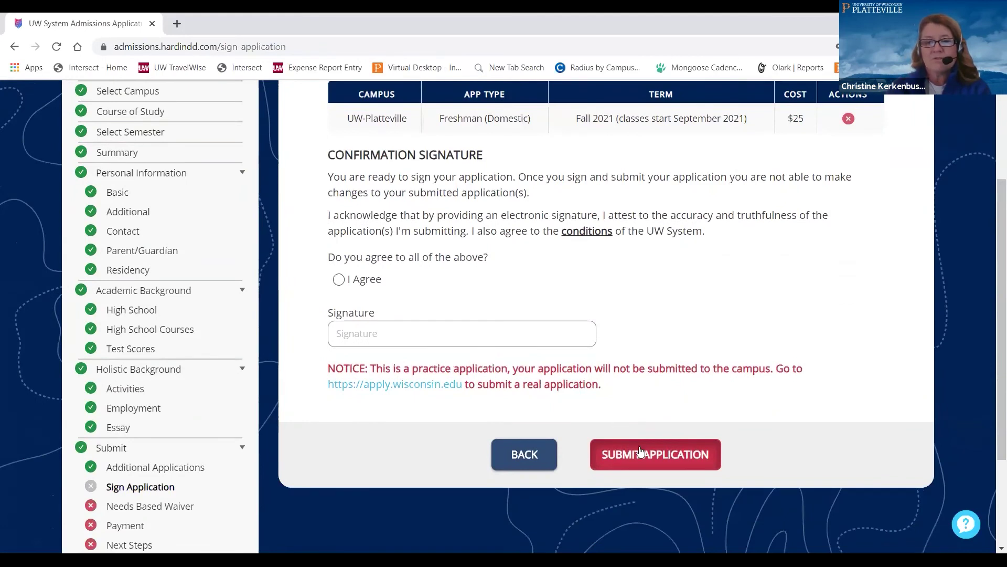
scroll(696, 396, down, 2)
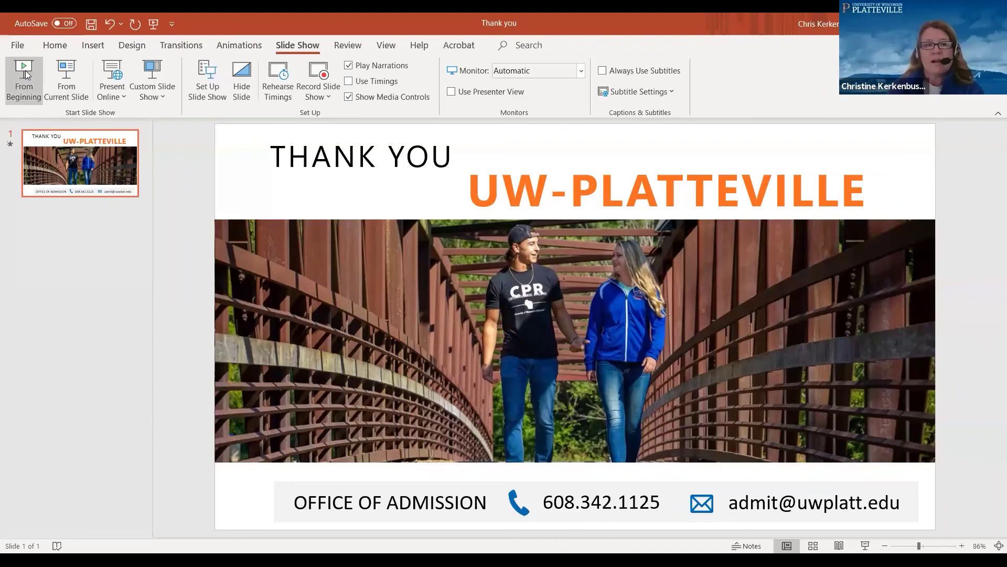
Start the 'Thank You UW-Platteville' slide show from the beginning
click(24, 74)
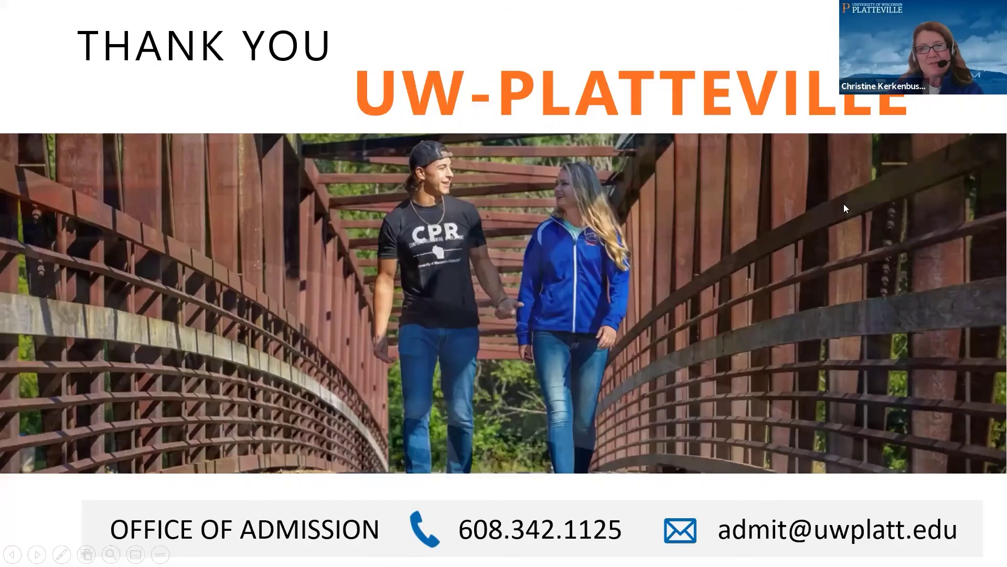